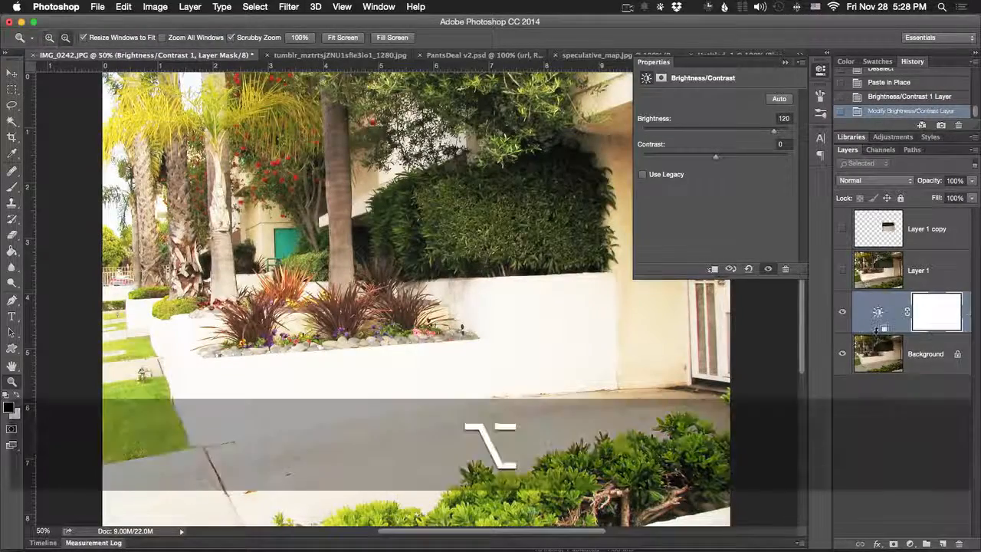
# - Undo the adjustment layer's clipping mask, its brightness change and the addition of the Brightness/Contrast layer
pyautogui.keyDown('alt'); pyautogui.click(902, 314); pyautogui.keyUp('alt')
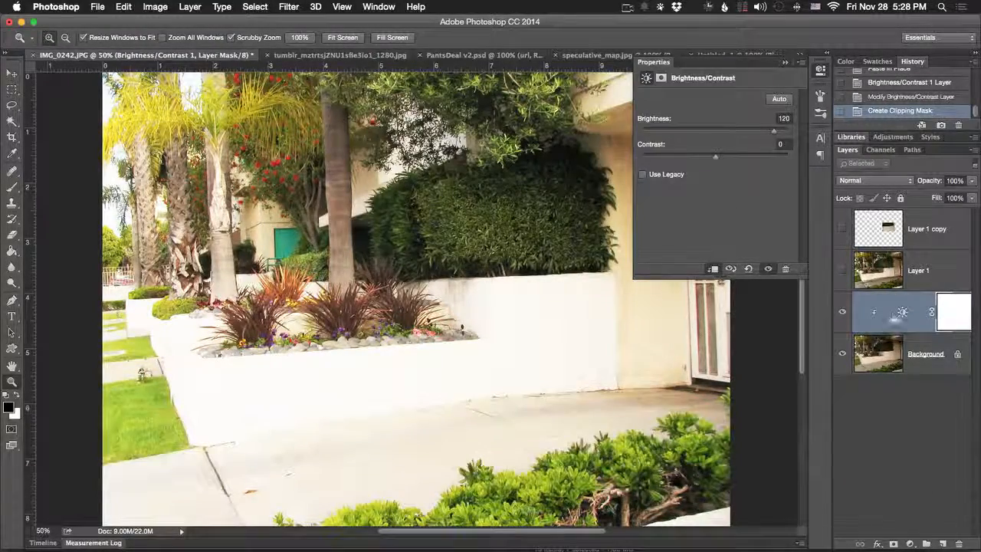
pyautogui.press('alt+super+z')
pyautogui.press('alt+super+z')
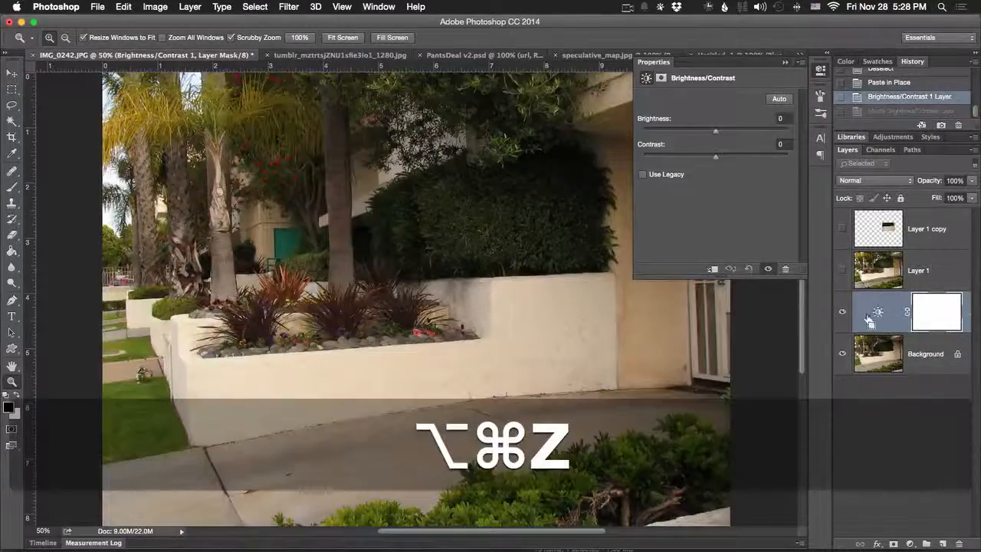
pyautogui.press('alt+super+z')
pyautogui.click(873, 314)
# - Try a direct Brightness/Contrast adjustment with brightness -59 on the Background layer
pyautogui.click(155, 7)
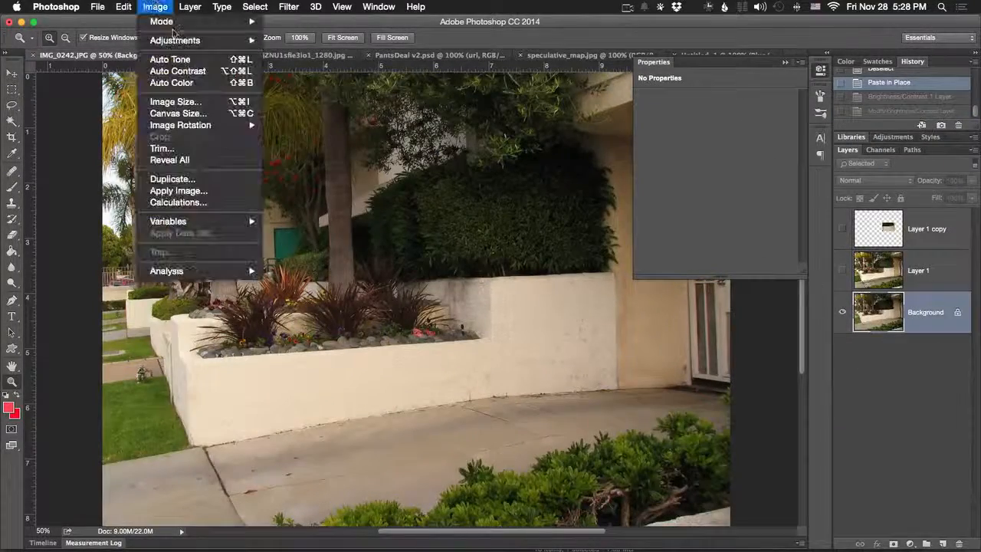
pyautogui.moveTo(241, 44)
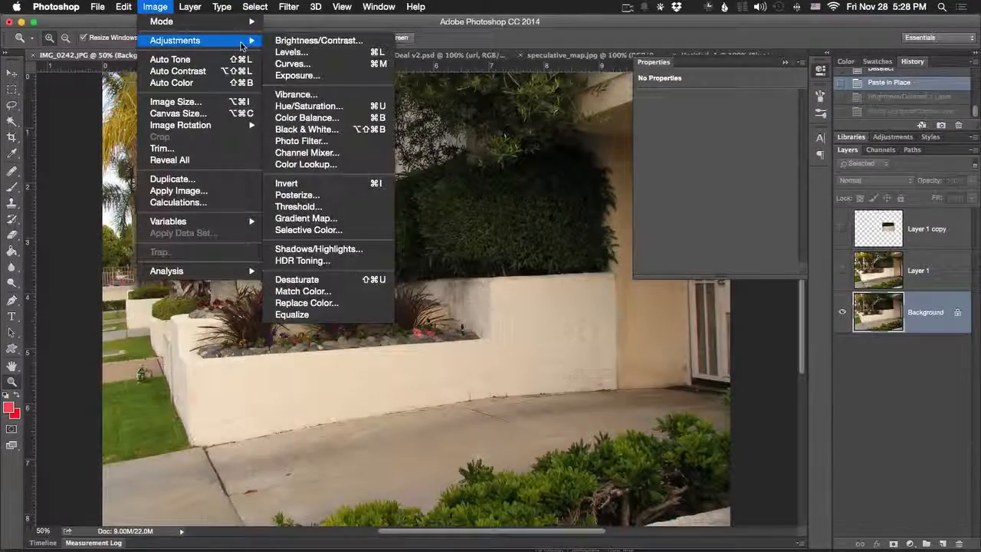
pyautogui.click(304, 42)
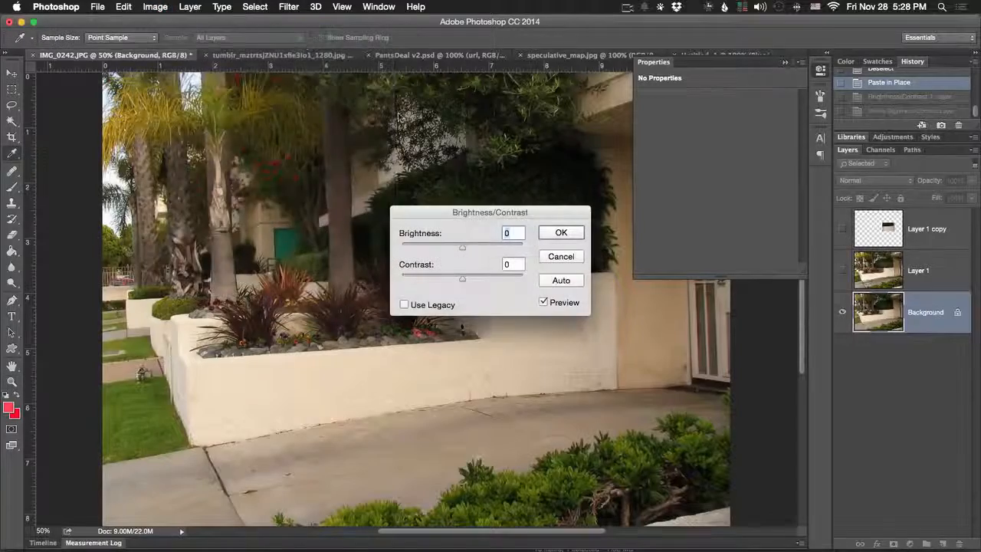
pyautogui.moveTo(462, 247); pyautogui.dragTo(436, 247)
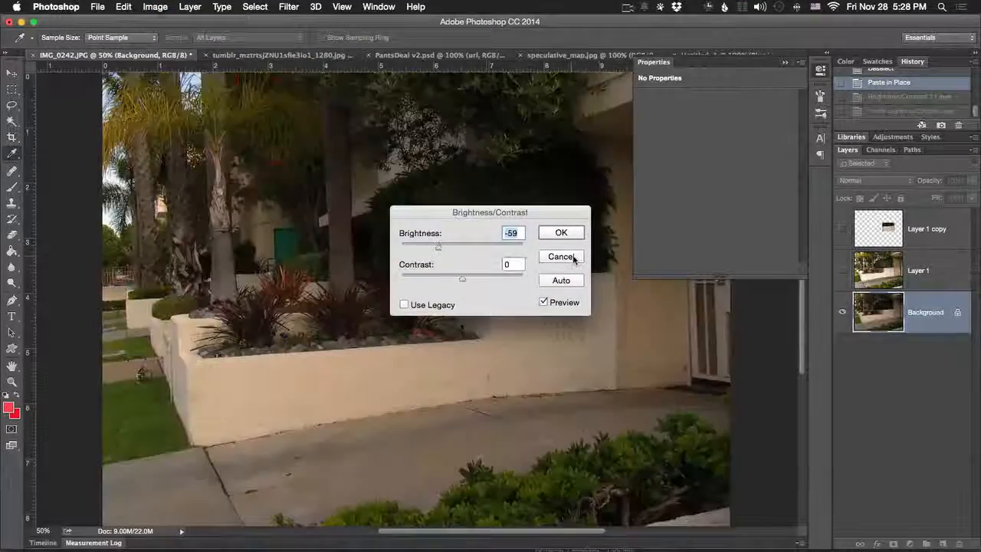
pyautogui.click(560, 256)
# - Try a Levels adjustment on the Background layer, moving the white input level and reviewing the channel choices
pyautogui.click(221, 6)
pyautogui.moveTo(155, 6)
pyautogui.moveTo(190, 41)
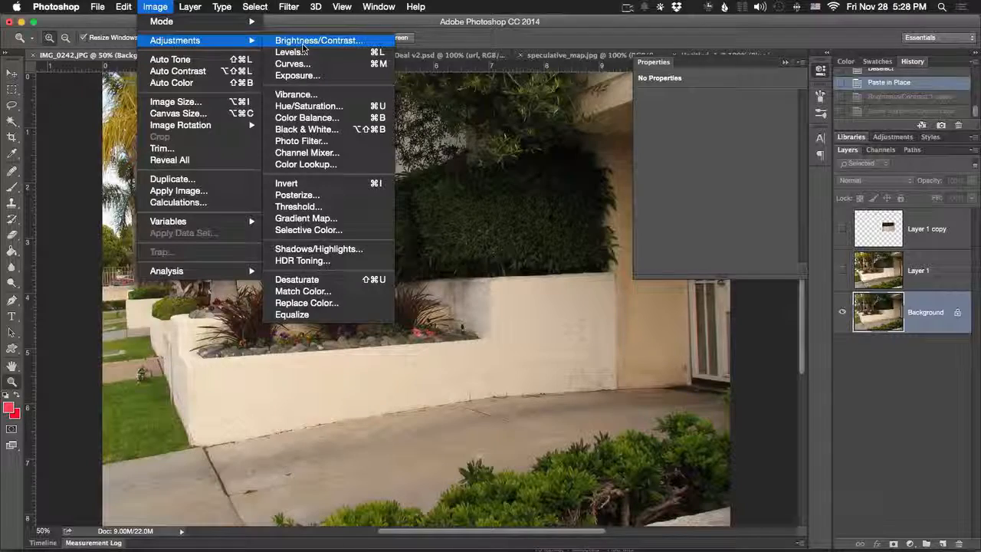
pyautogui.click(305, 56)
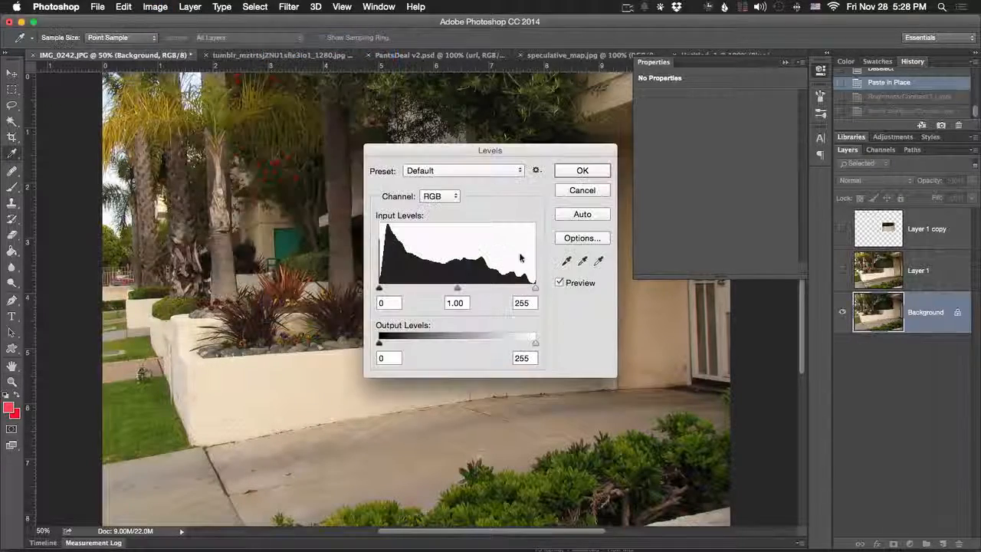
pyautogui.moveTo(534, 288)
pyautogui.mouseDown()
pyautogui.moveTo(455, 286)
pyautogui.moveTo(535, 288)
pyautogui.mouseUp()
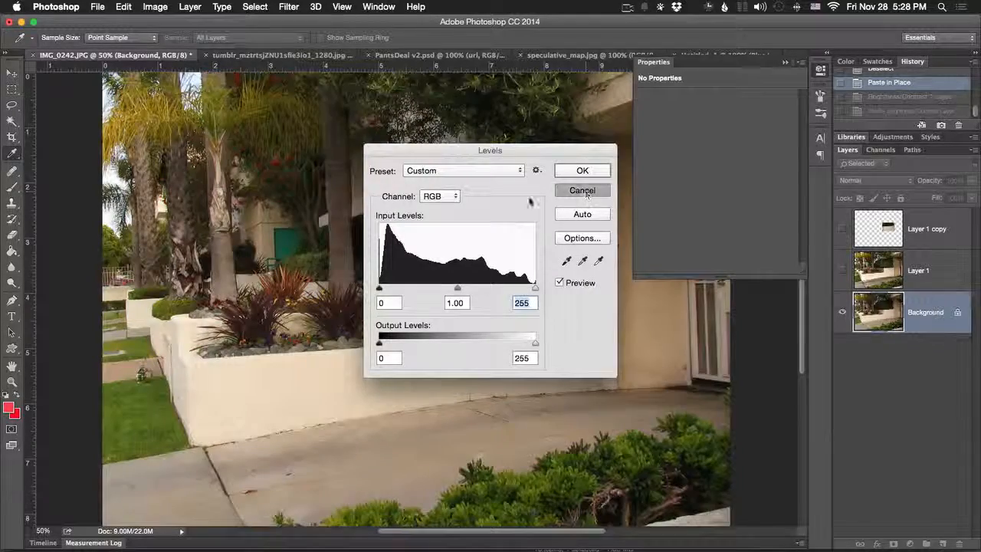
pyautogui.click(452, 197)
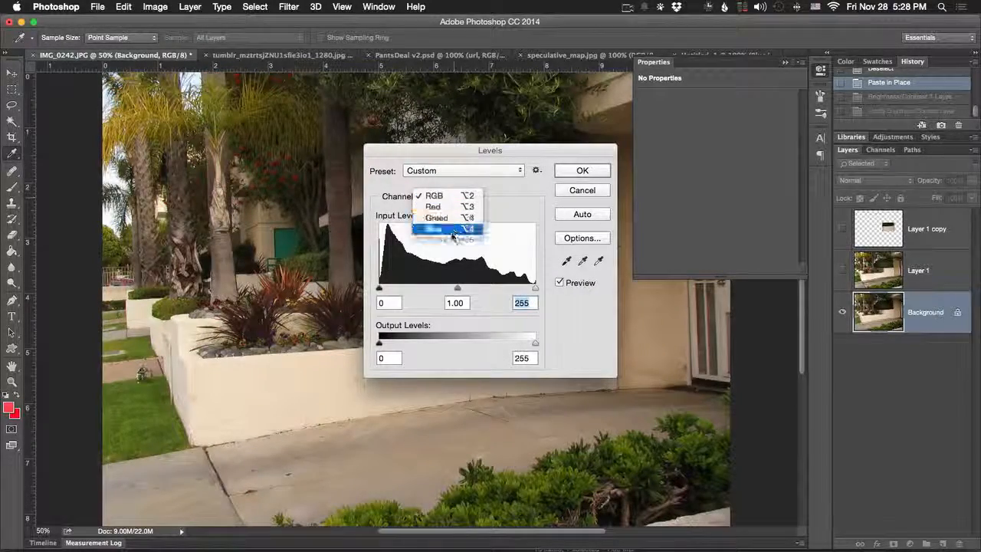
pyautogui.click(504, 202)
pyautogui.click(602, 189)
pyautogui.press('z')
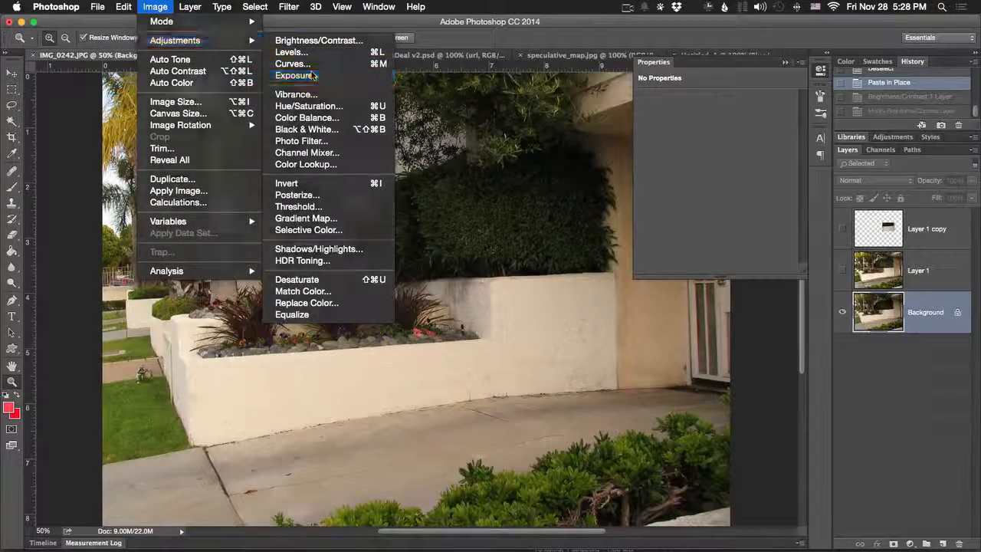
# - Try an Exposure adjustment of +2.05 on the Background layer
pyautogui.click(313, 75)
pyautogui.moveTo(461, 255); pyautogui.dragTo(484, 259)
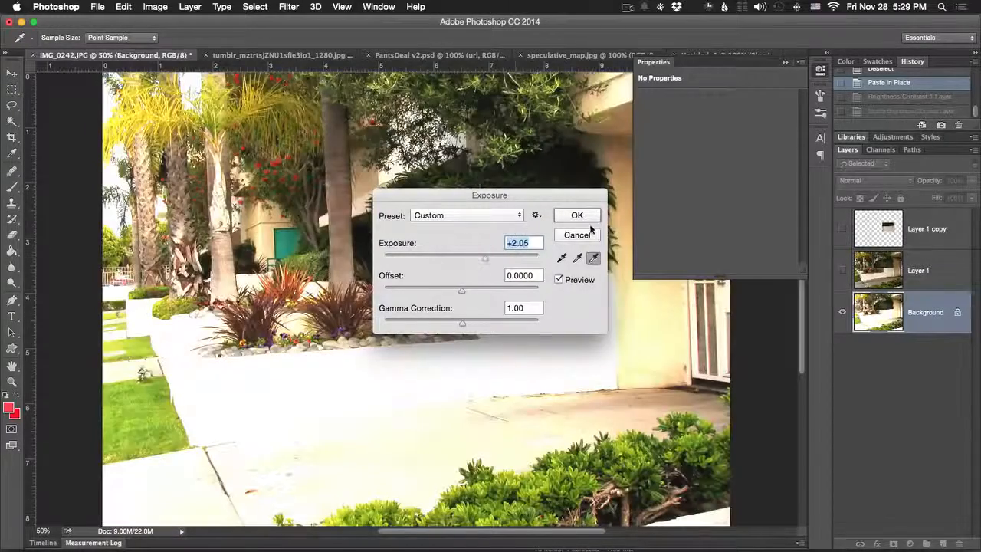
pyautogui.click(591, 229)
# - Try a Vibrance adjustment on the Background layer with vibrance +100 and increased saturation
pyautogui.click(222, 6)
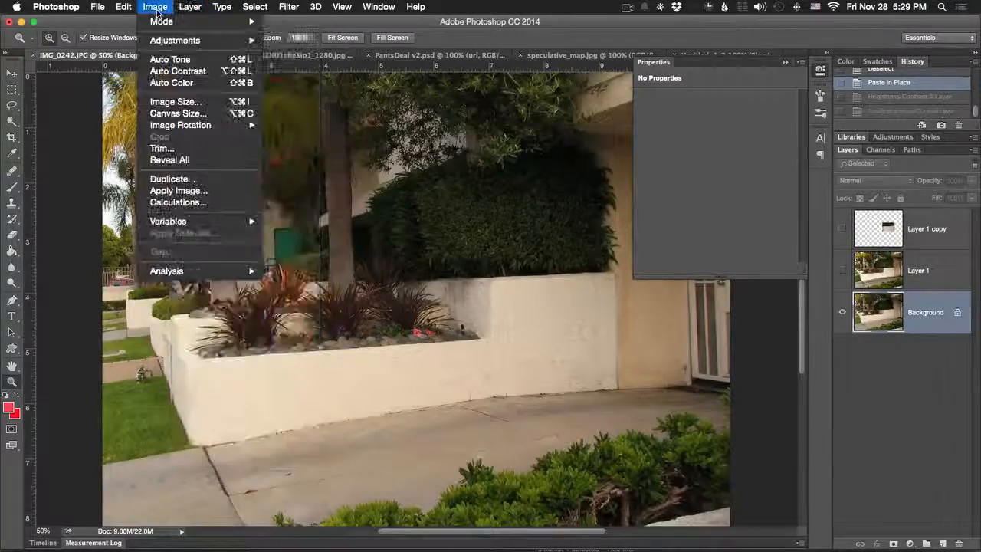
pyautogui.moveTo(200, 40)
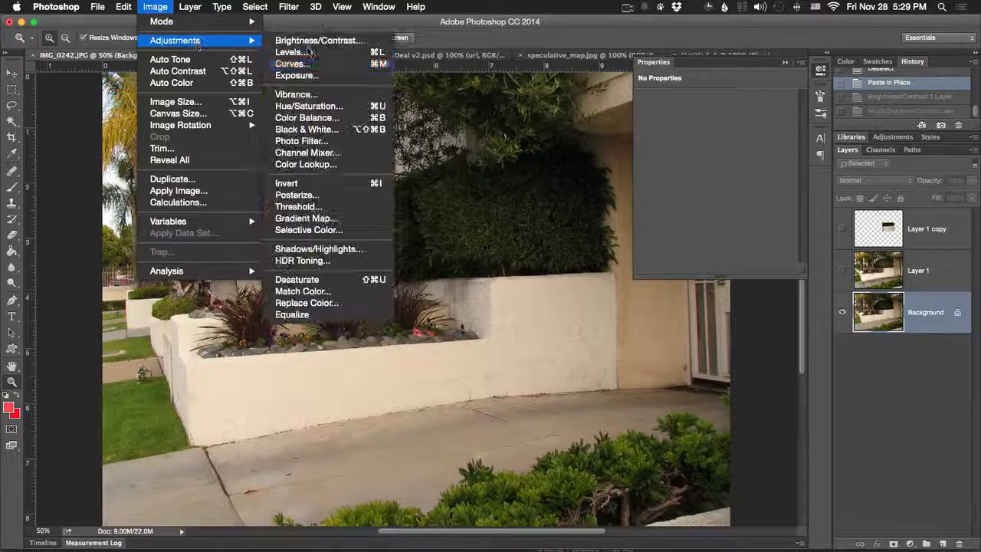
pyautogui.click(345, 94)
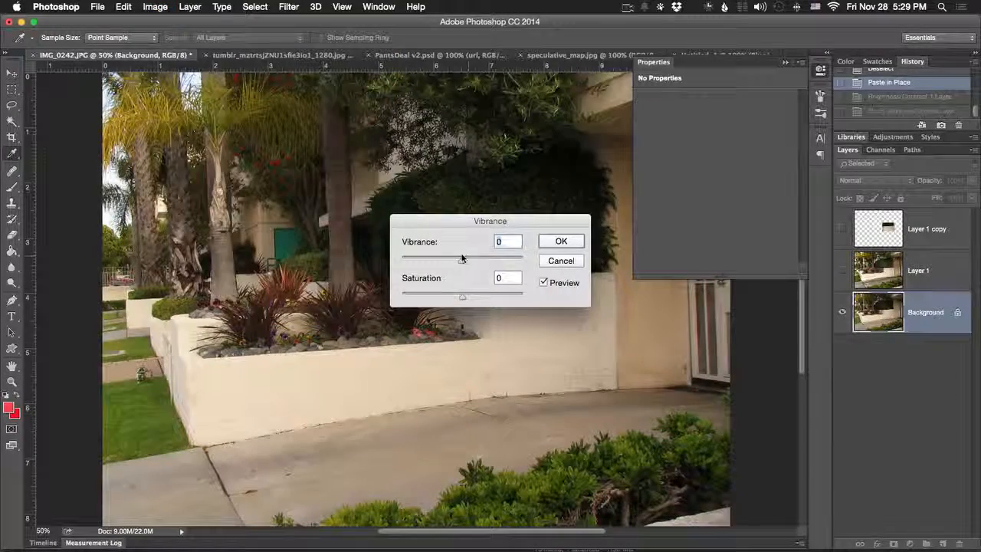
pyautogui.moveTo(462, 259); pyautogui.dragTo(528, 259)
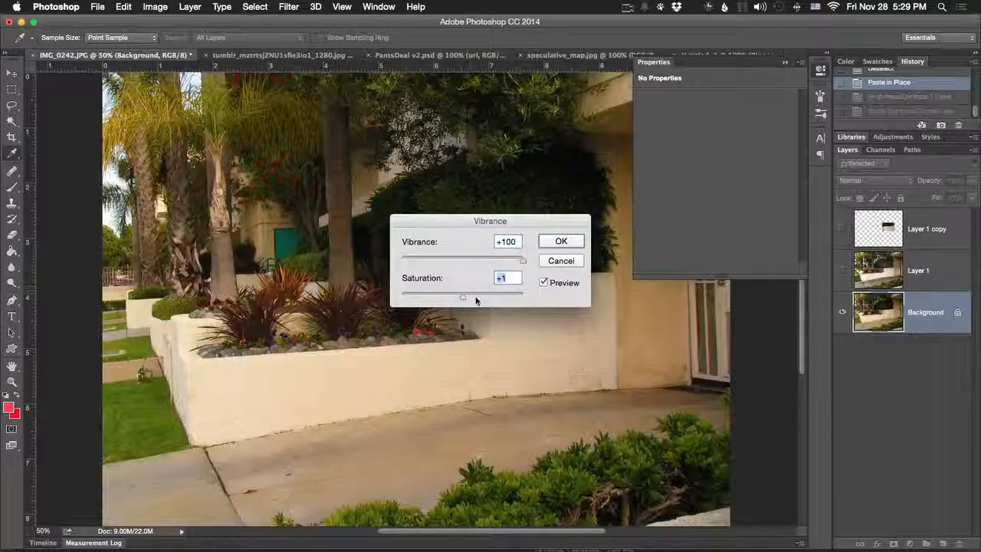
pyautogui.moveTo(475, 300); pyautogui.dragTo(537, 288)
pyautogui.click(572, 259)
pyautogui.press('z')
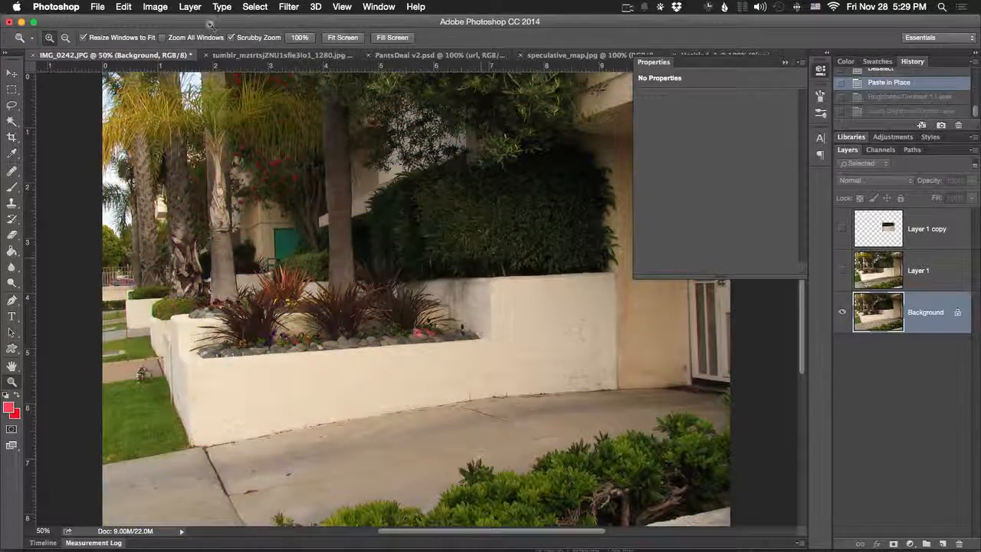
# - Try a Hue/Saturation adjustment on the Background layer, shifting the master hue to -4
pyautogui.click(181, 6)
pyautogui.moveTo(155, 6)
pyautogui.moveTo(167, 40)
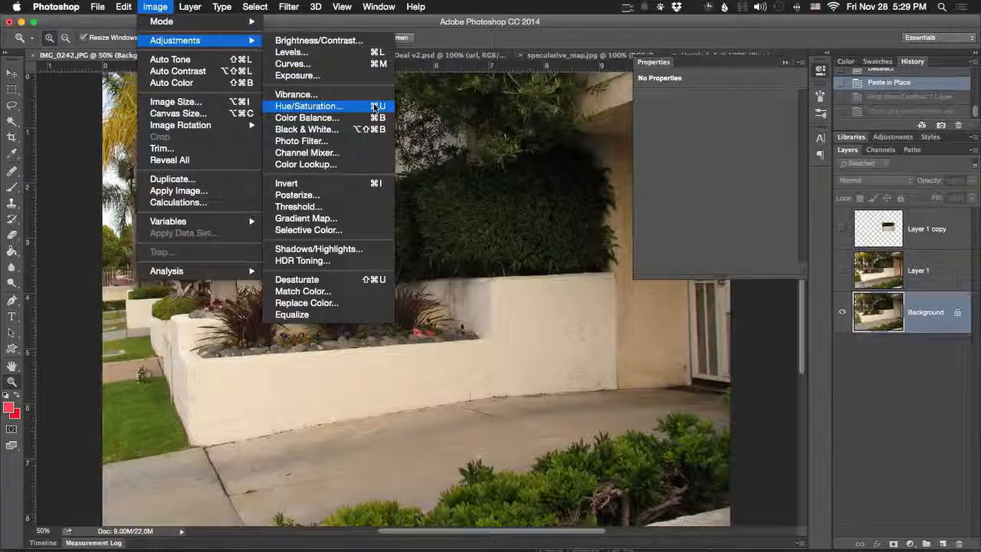
pyautogui.click(345, 106)
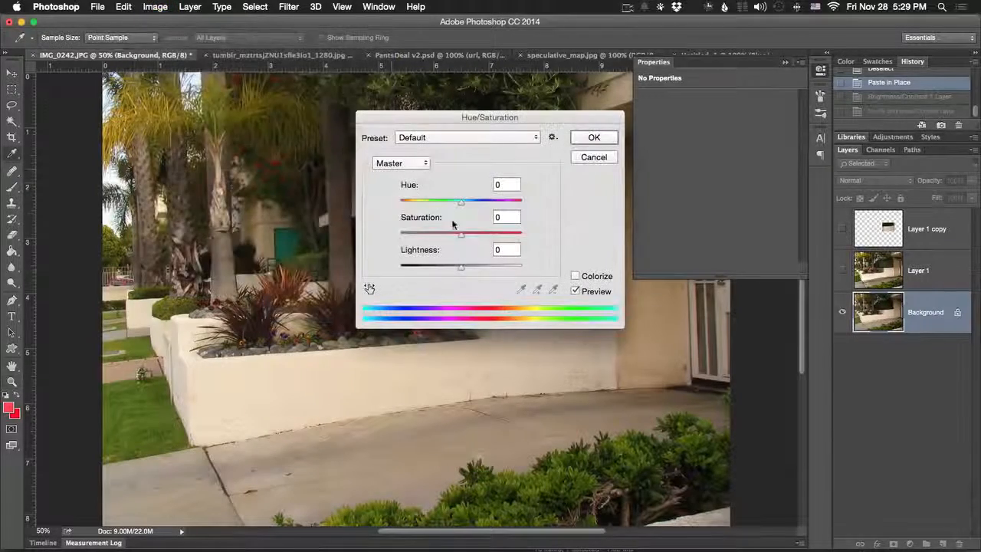
pyautogui.moveTo(461, 201)
pyautogui.mouseDown()
pyautogui.moveTo(510, 201)
pyautogui.moveTo(460, 204)
pyautogui.mouseUp()
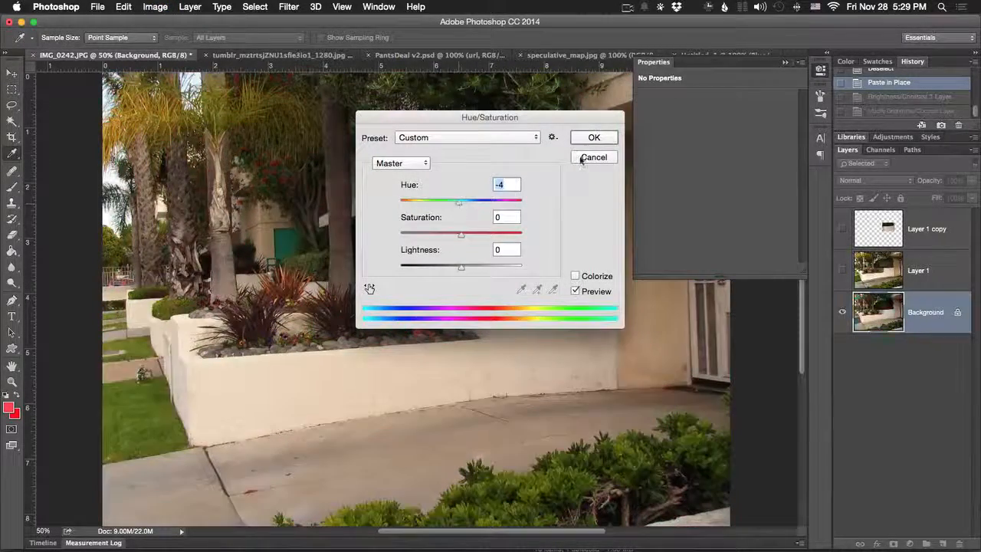
pyautogui.click(593, 157)
# - Try a Color Balance adjustment on the garden photo's Background layer, shifting the midtones towards red
pyautogui.click(155, 7)
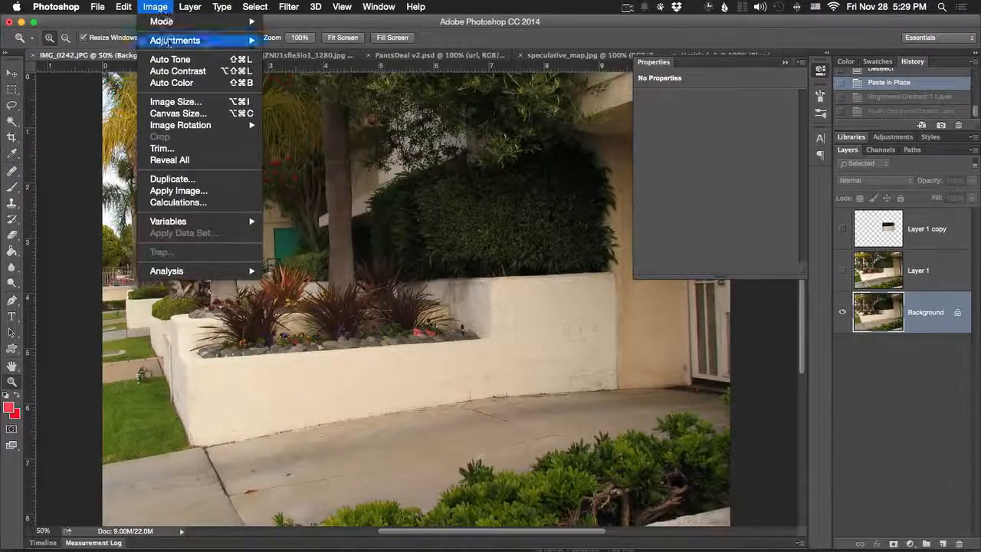
pyautogui.moveTo(175, 41)
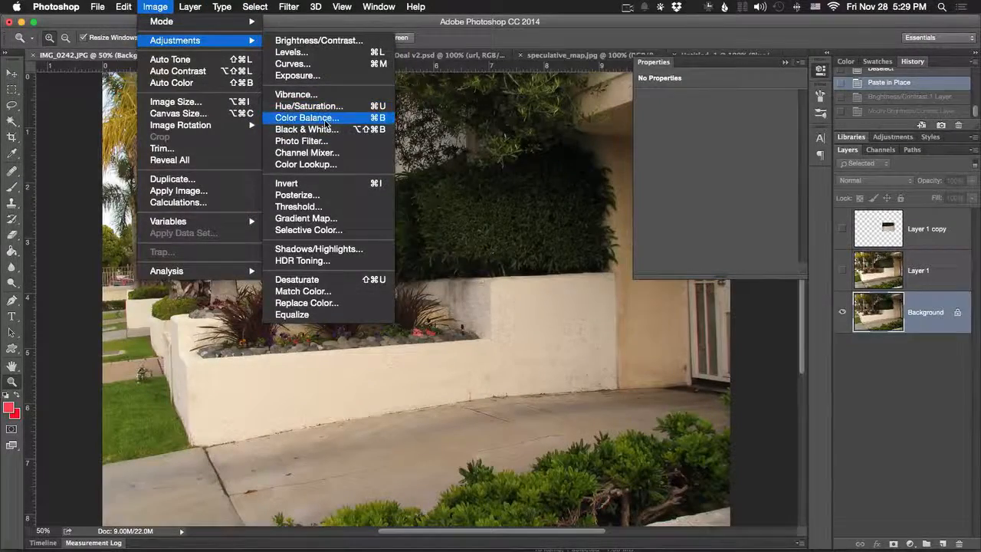
pyautogui.click(337, 117)
pyautogui.moveTo(453, 137); pyautogui.dragTo(679, 145)
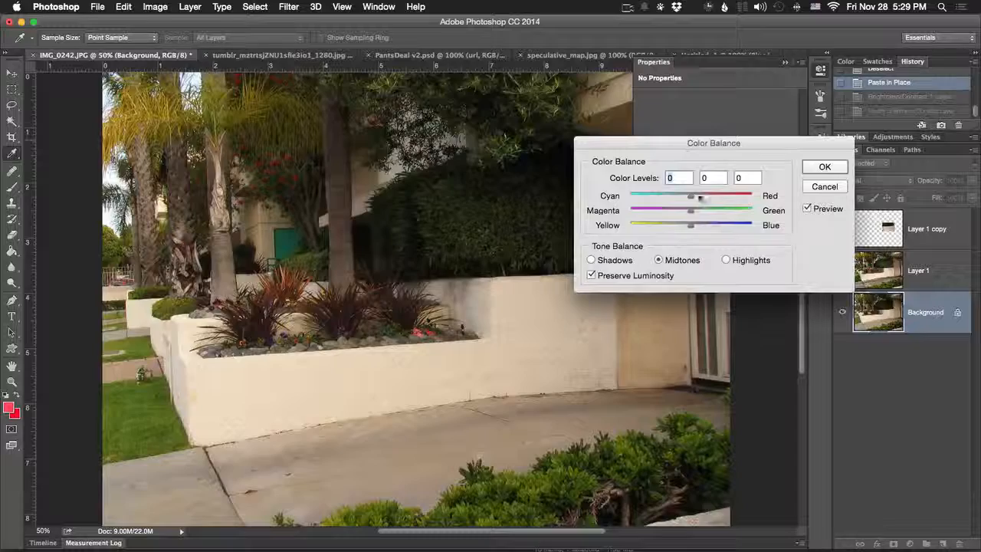
pyautogui.moveTo(698, 198); pyautogui.dragTo(718, 196)
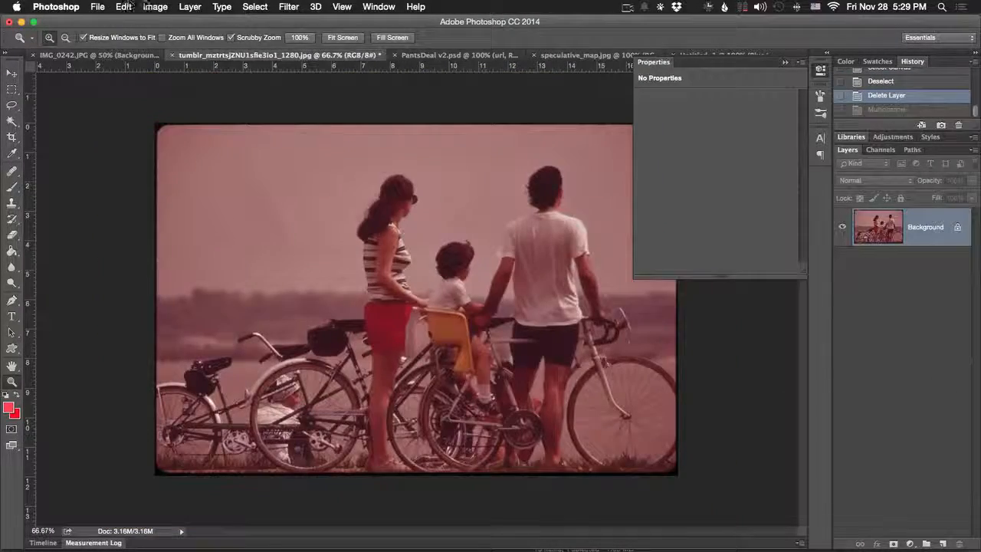
# - Try a Color Balance adjustment on the reddish bicycle photo, shifting the midtones towards cyan at -94
pyautogui.click(153, 7)
pyautogui.moveTo(163, 43)
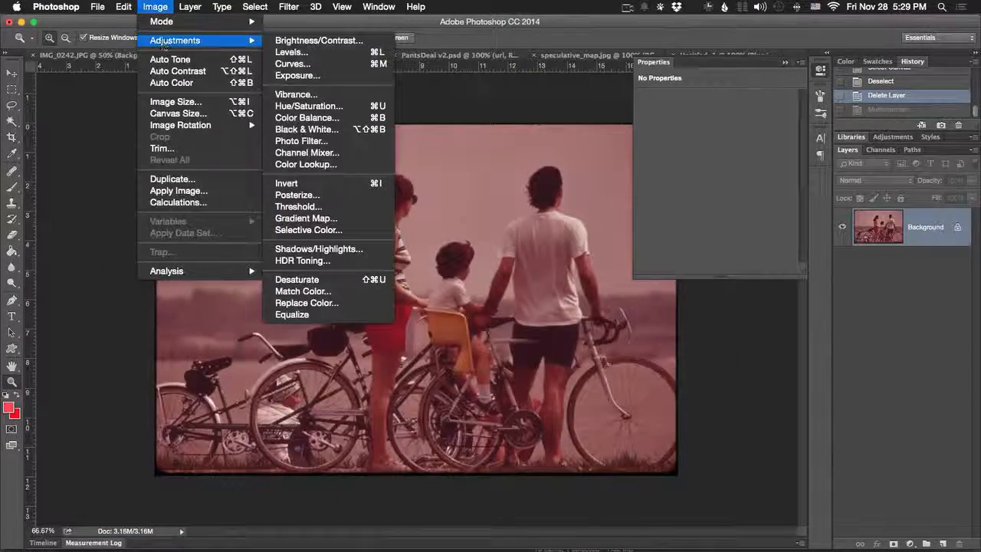
pyautogui.click(307, 117)
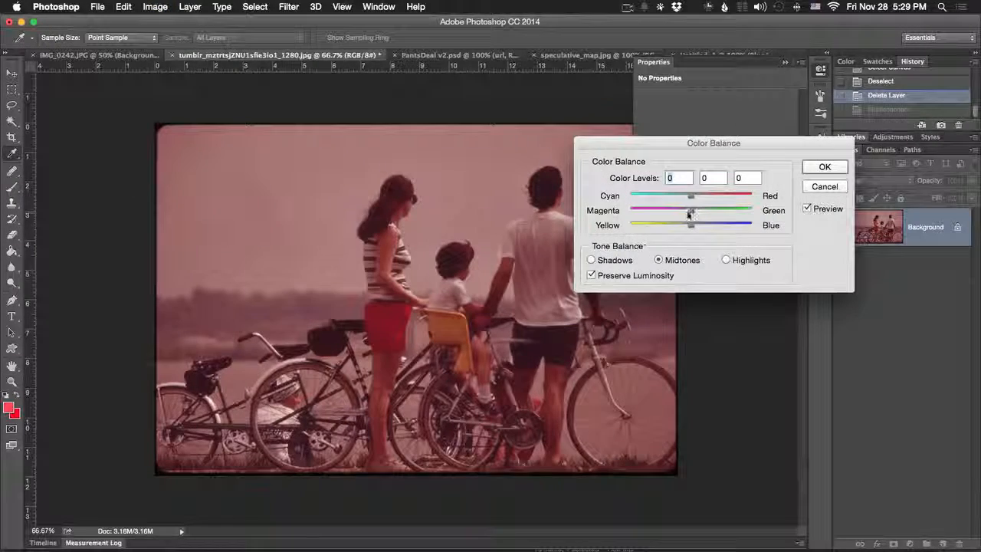
pyautogui.moveTo(695, 201); pyautogui.dragTo(633, 197)
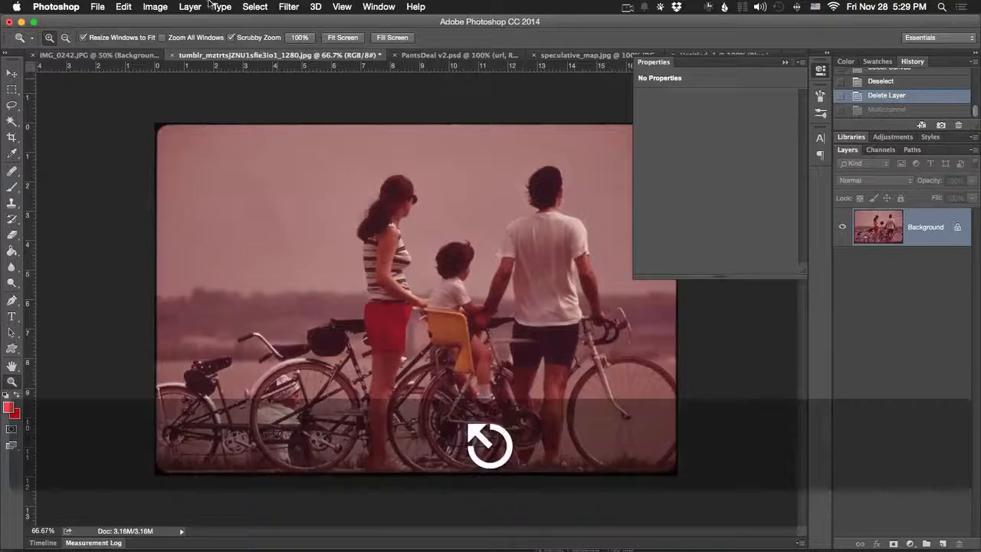
pyautogui.click(190, 7)
pyautogui.click(190, 7)
# - Collapse the Properties panel to uncover the bicycle photo
pyautogui.click(155, 7)
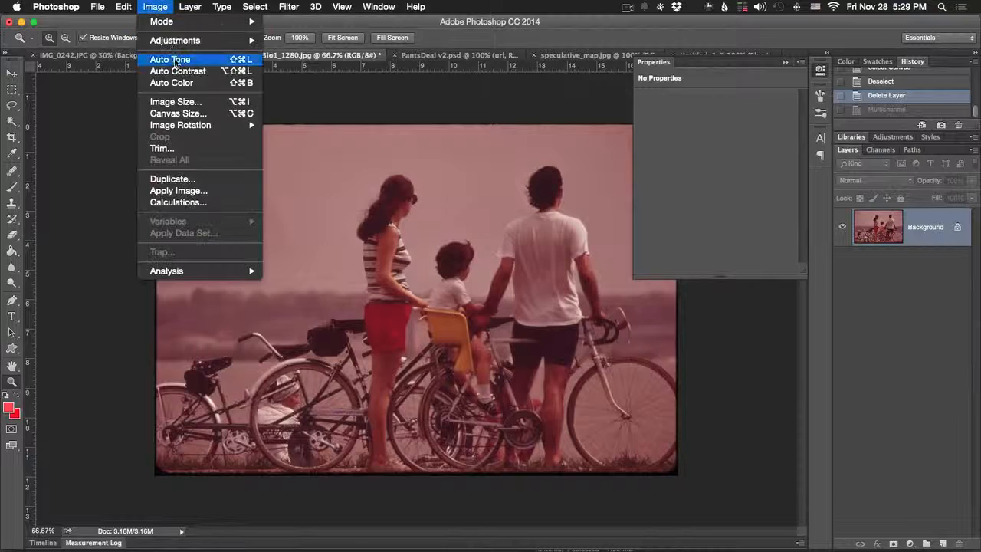
pyautogui.moveTo(223, 41)
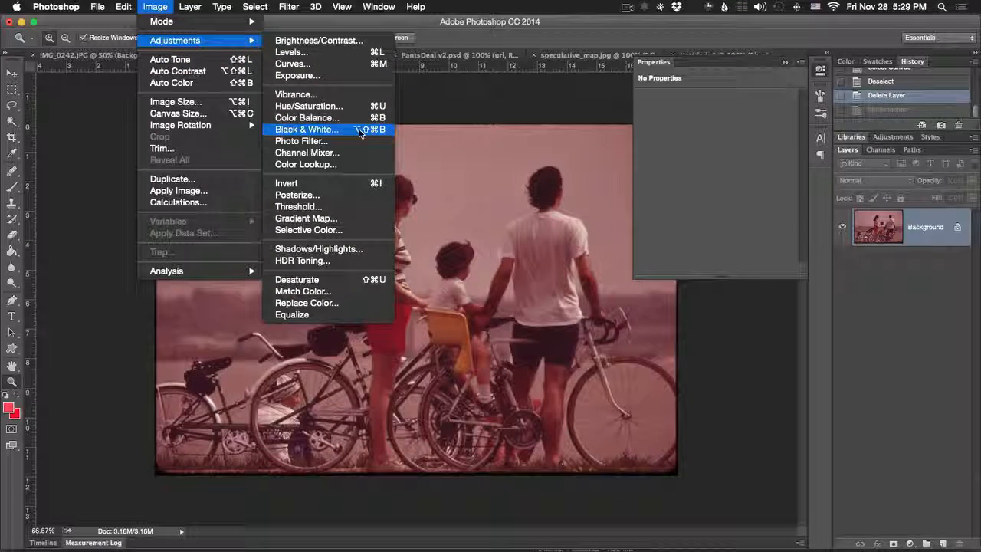
pyautogui.click(789, 67)
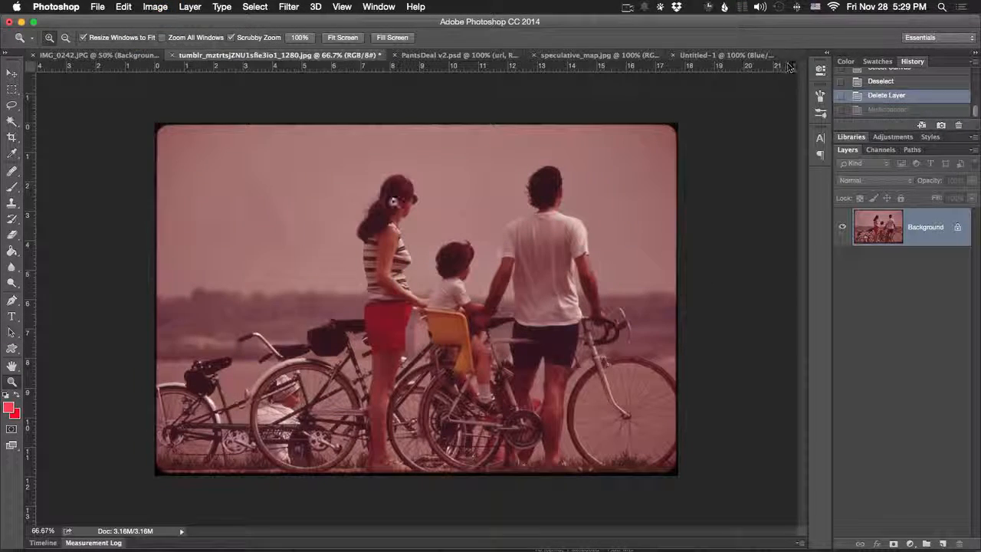
pyautogui.click(155, 7)
pyautogui.moveTo(174, 41)
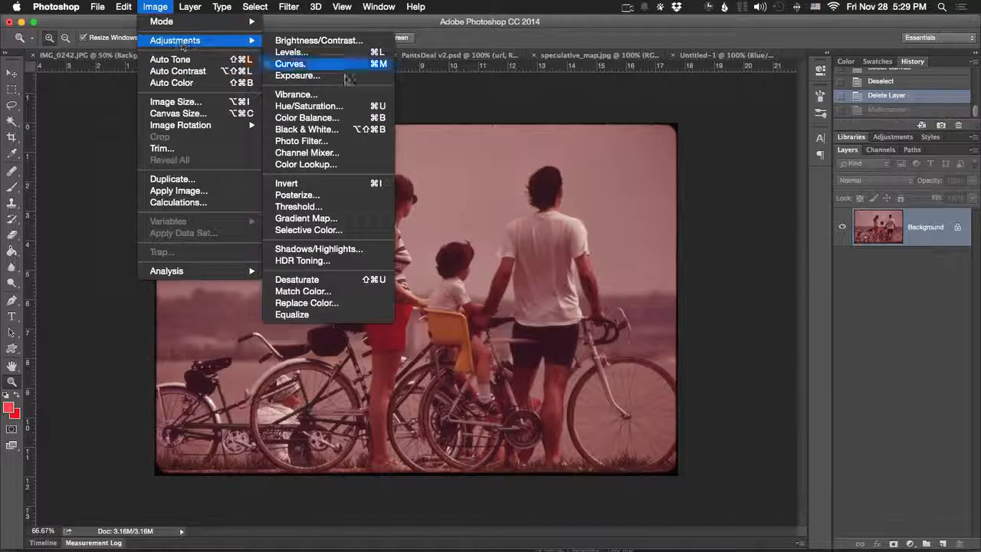
pyautogui.click(329, 117)
pyautogui.press('Escape')
# - Try a Photo Filter on the bicycle photo using Warming Filter (85) at 25% density
pyautogui.click(155, 6)
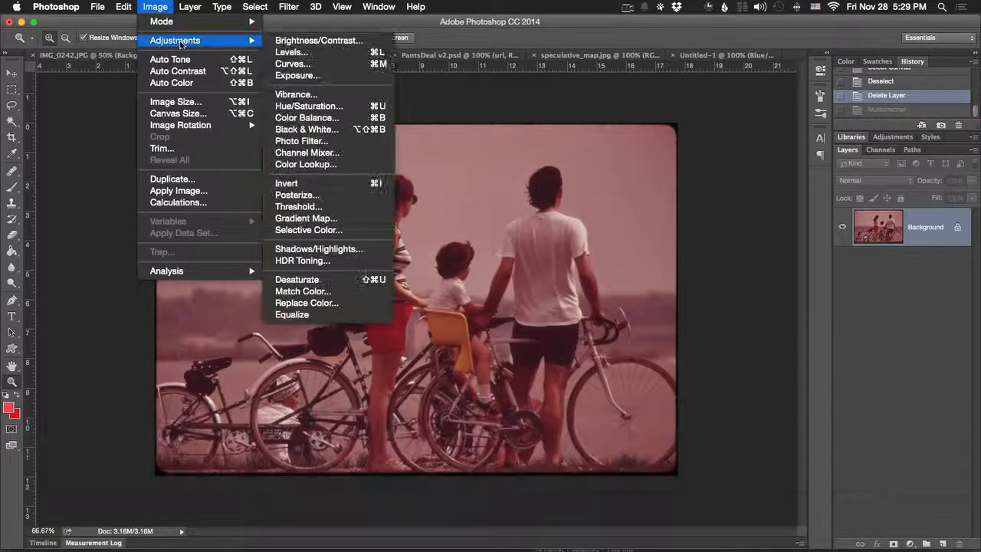
pyautogui.click(349, 141)
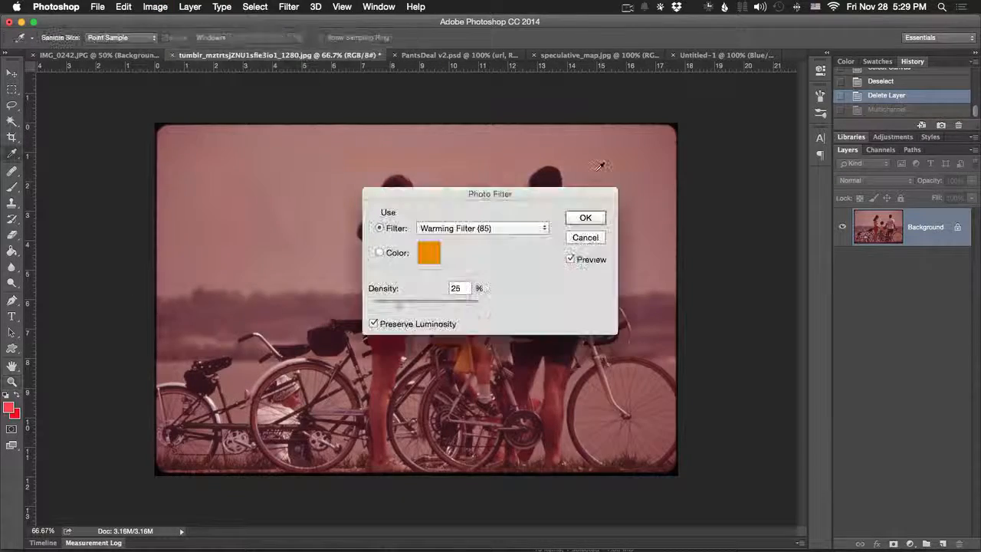
pyautogui.moveTo(502, 201); pyautogui.dragTo(746, 175)
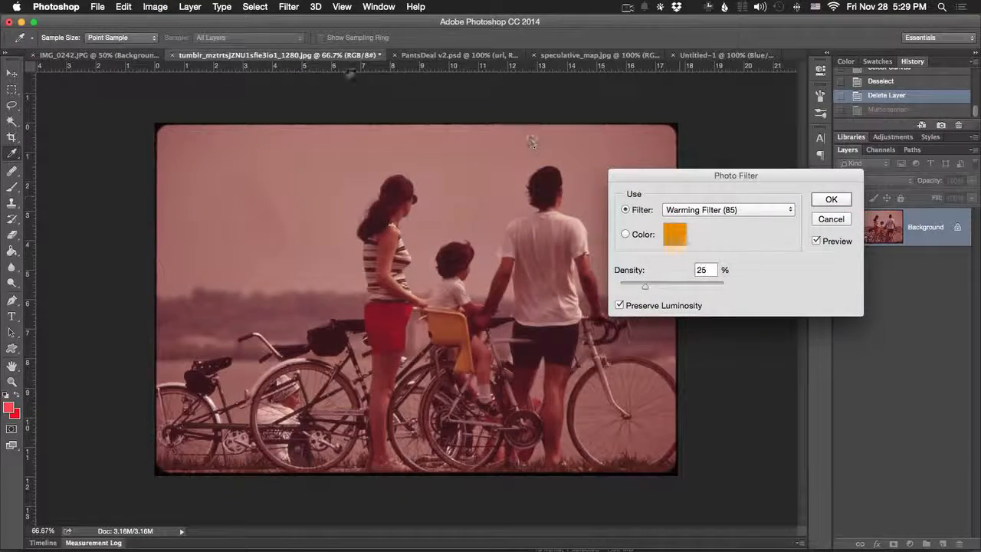
pyautogui.press('Escape')
# - Try a Photo Filter on the garden photo's Background layer using Warming Filter (85) at 94% density
pyautogui.click(111, 53)
pyautogui.click(155, 6)
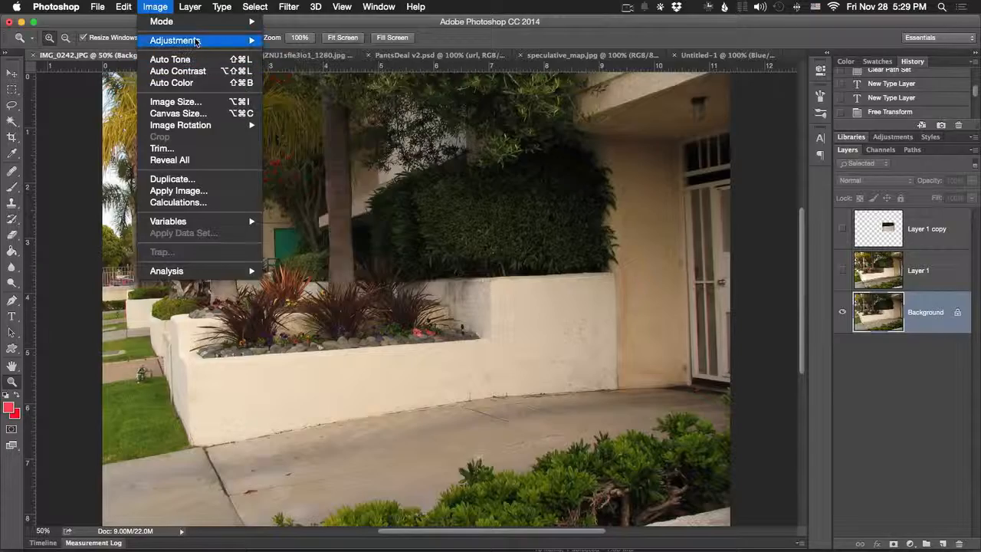
pyautogui.moveTo(222, 39)
pyautogui.click(327, 141)
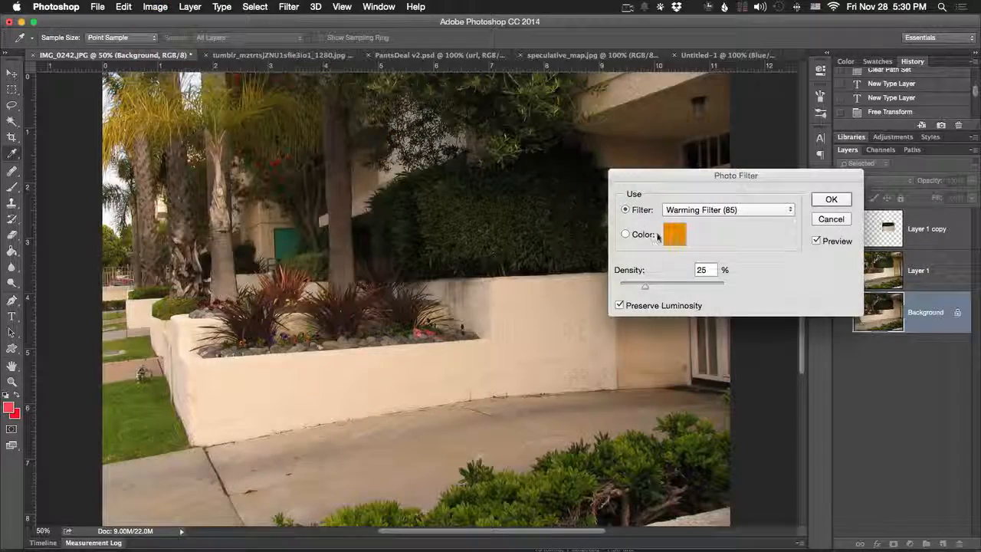
pyautogui.click(713, 209)
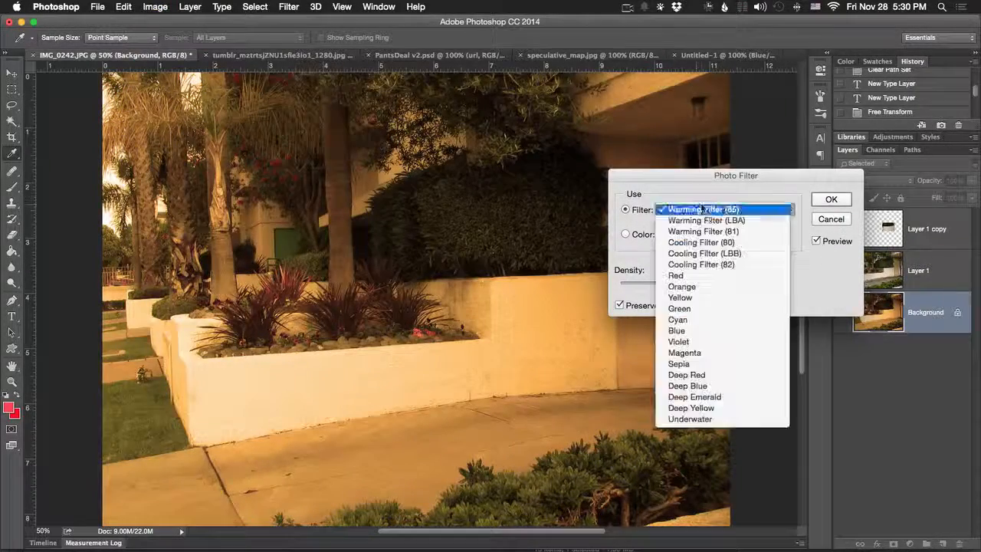
pyautogui.click(703, 209)
# - Preview Cooling Filter (LBB) and Cooling Filter (80) on the garden photo at the same density, then cancel the Photo Filter
pyautogui.click(709, 209)
pyautogui.click(699, 253)
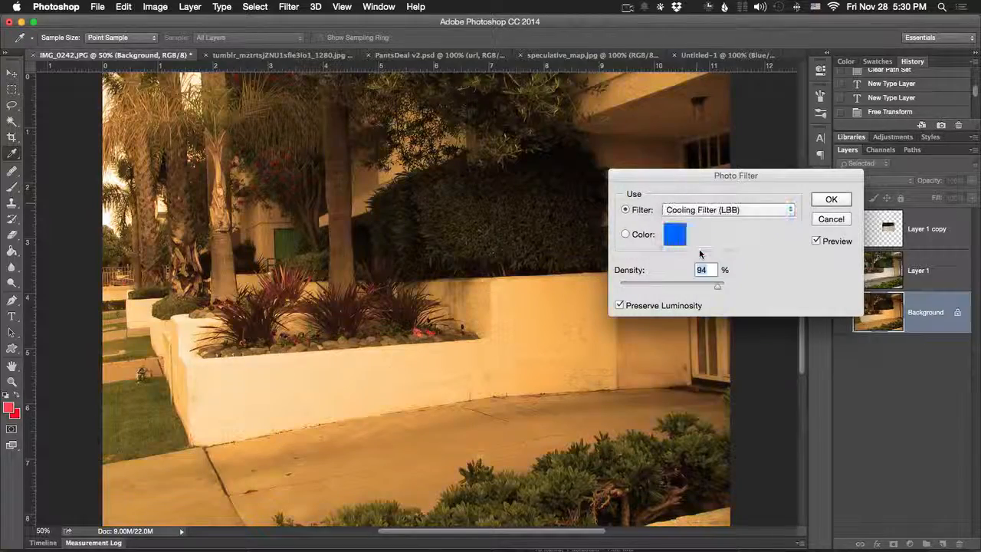
pyautogui.click(709, 209)
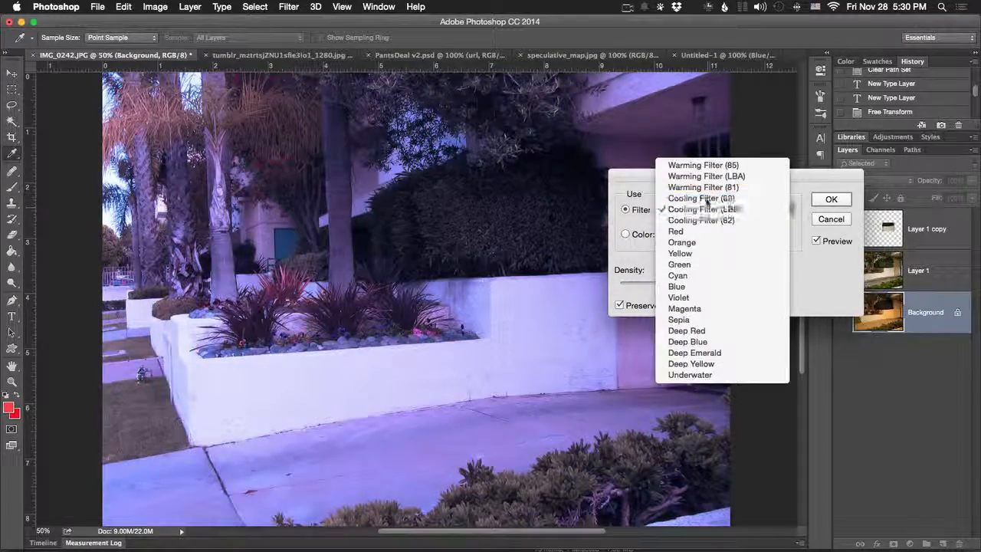
pyautogui.click(706, 198)
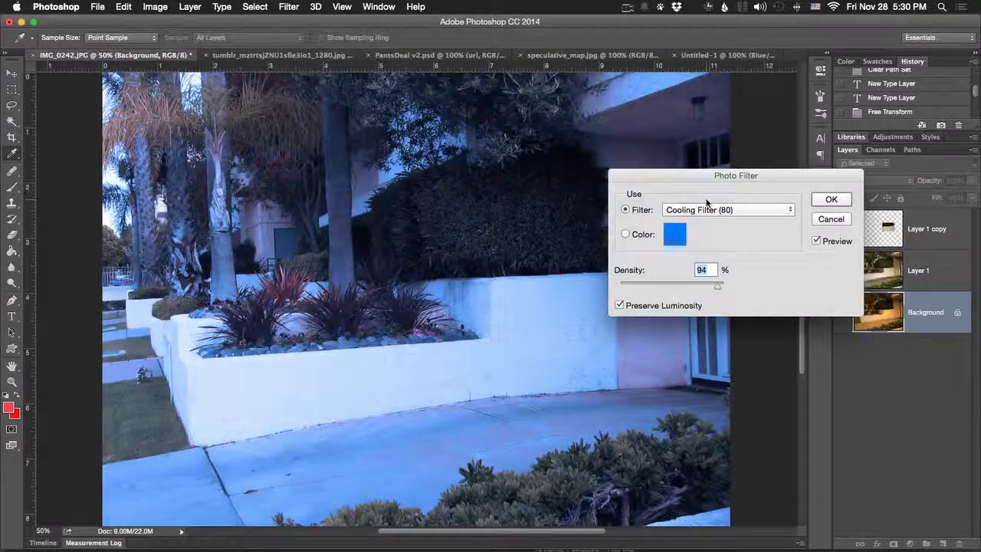
pyautogui.press('Escape')
# - Try a Channel Mixer adjustment on the garden photo, setting the Red source to +103% for the Red output channel
pyautogui.click(155, 6)
pyautogui.moveTo(169, 41)
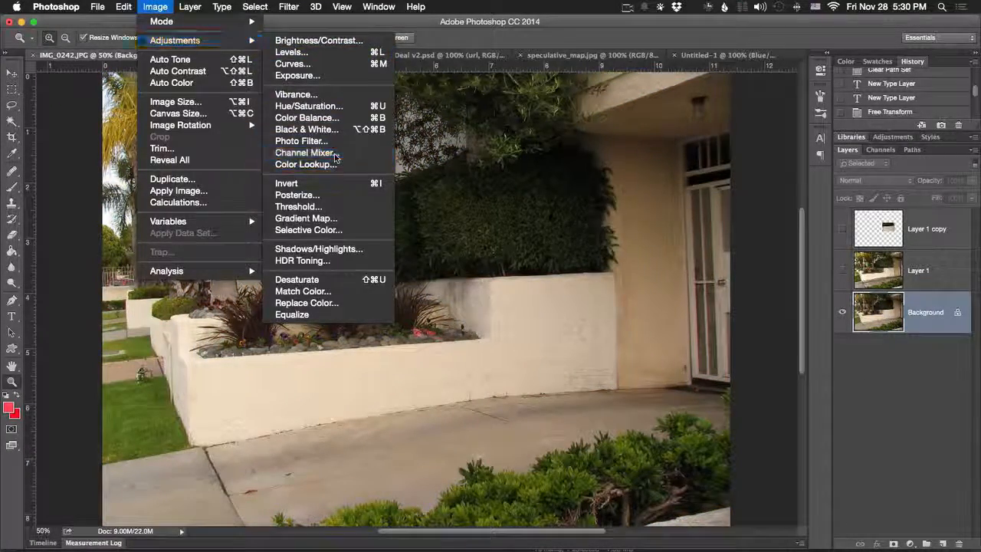
pyautogui.click(305, 152)
pyautogui.moveTo(484, 142); pyautogui.dragTo(714, 138)
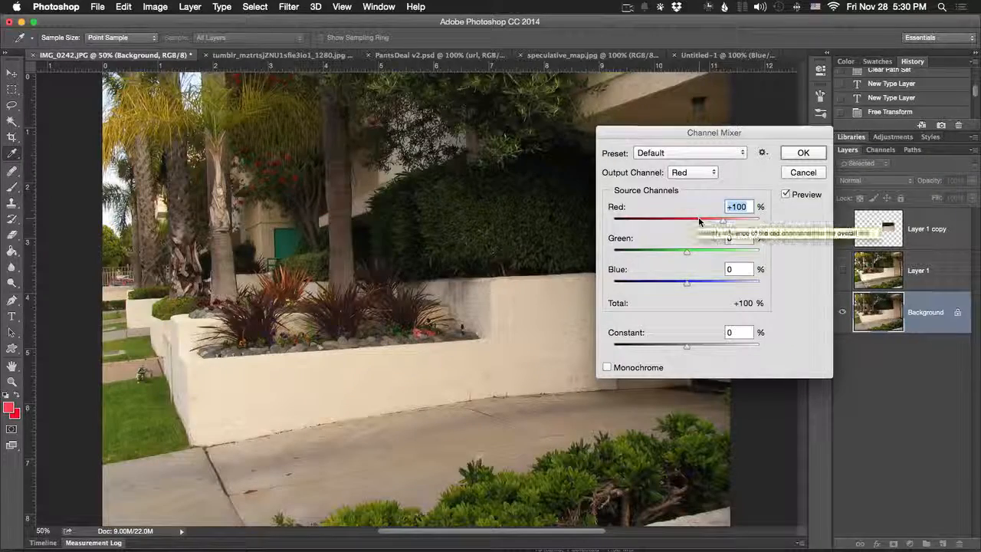
pyautogui.moveTo(713, 222)
pyautogui.mouseDown()
pyautogui.moveTo(694, 224)
pyautogui.moveTo(725, 222)
pyautogui.mouseUp()
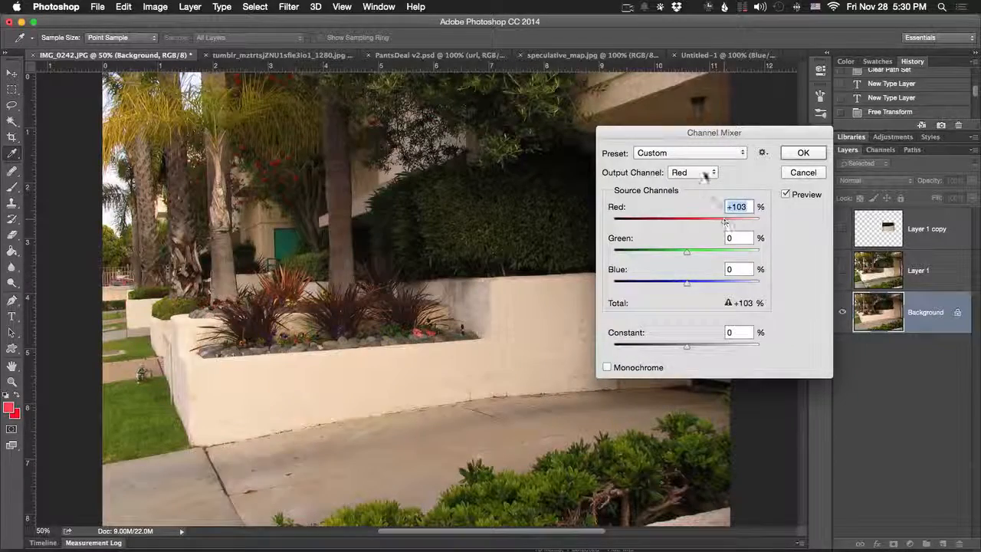
# - Switch the Channel Mixer's output channel to Green and back to Red, then close it without applying
pyautogui.click(705, 174)
pyautogui.click(705, 185)
pyautogui.click(704, 174)
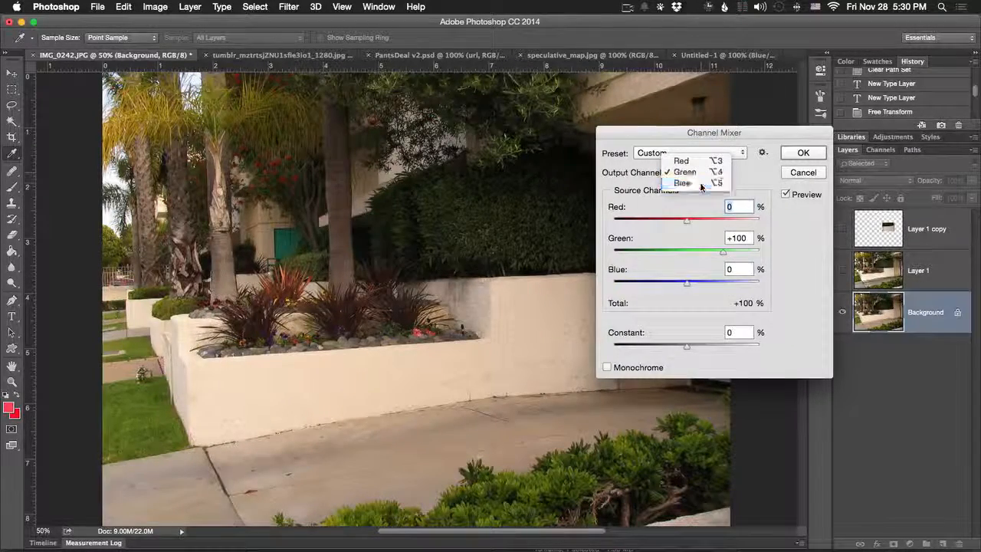
pyautogui.click(703, 161)
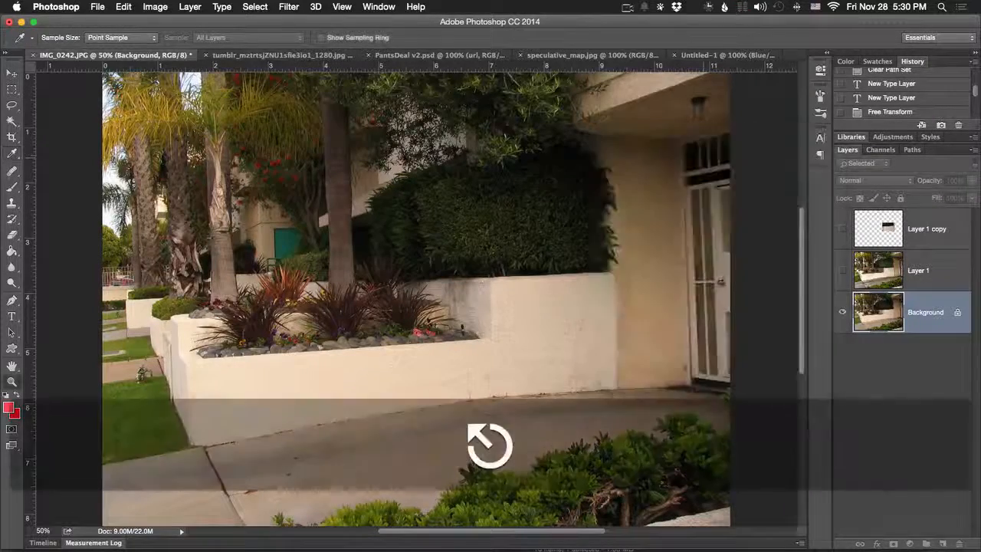
pyautogui.press('z')
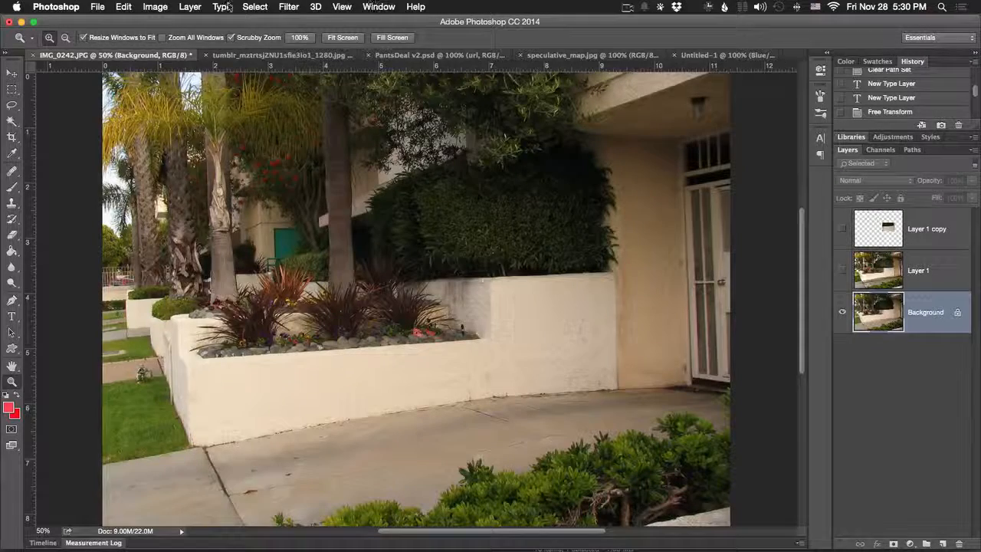
# - Try a Color Lookup on the garden photo with the 3D LUTs Crisp_Winter.look and Fuji ETERNA 250D Fuji 3510 (by Adobe).cube
pyautogui.click(155, 6)
pyautogui.moveTo(176, 40)
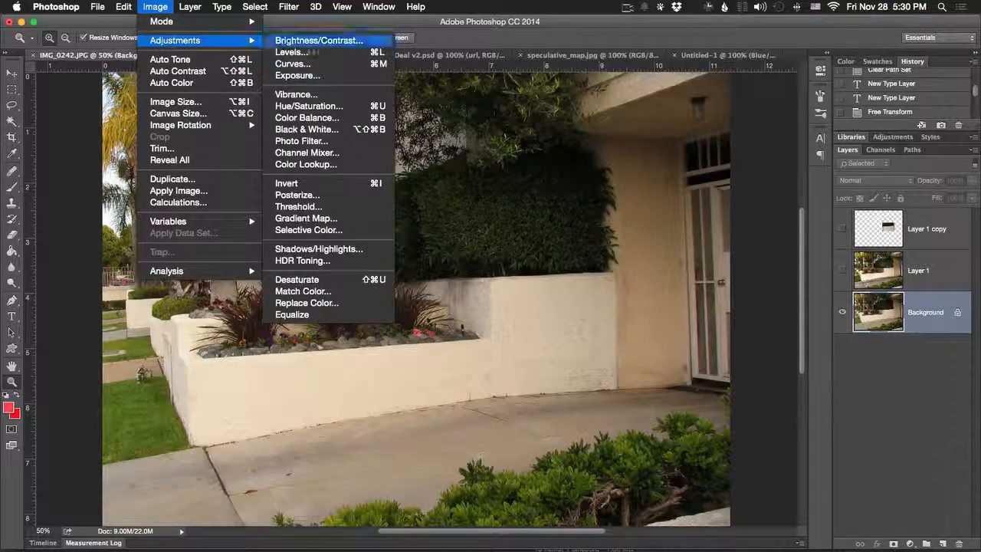
pyautogui.click(345, 164)
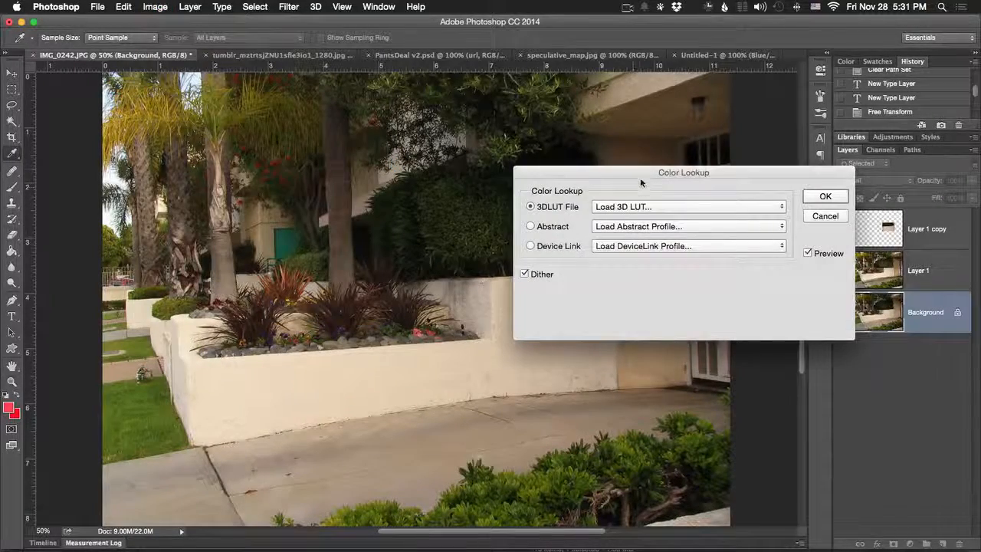
pyautogui.moveTo(641, 182); pyautogui.dragTo(585, 159)
pyautogui.click(567, 183)
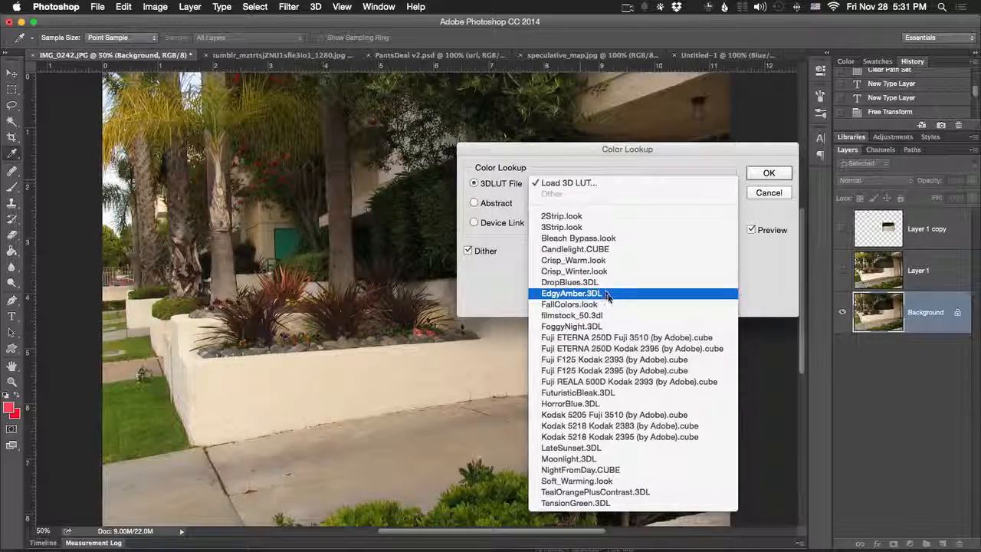
pyautogui.click(586, 271)
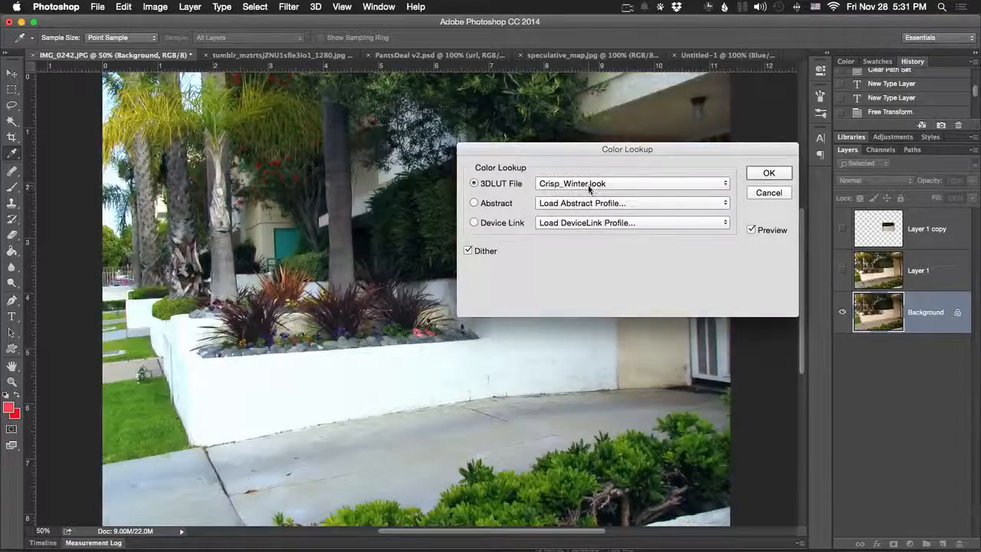
pyautogui.click(588, 186)
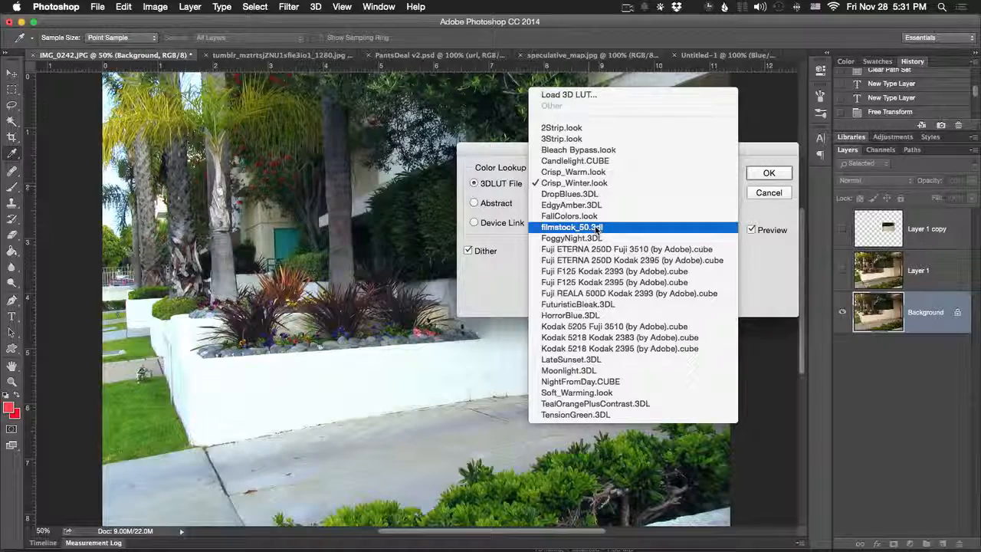
pyautogui.click(598, 250)
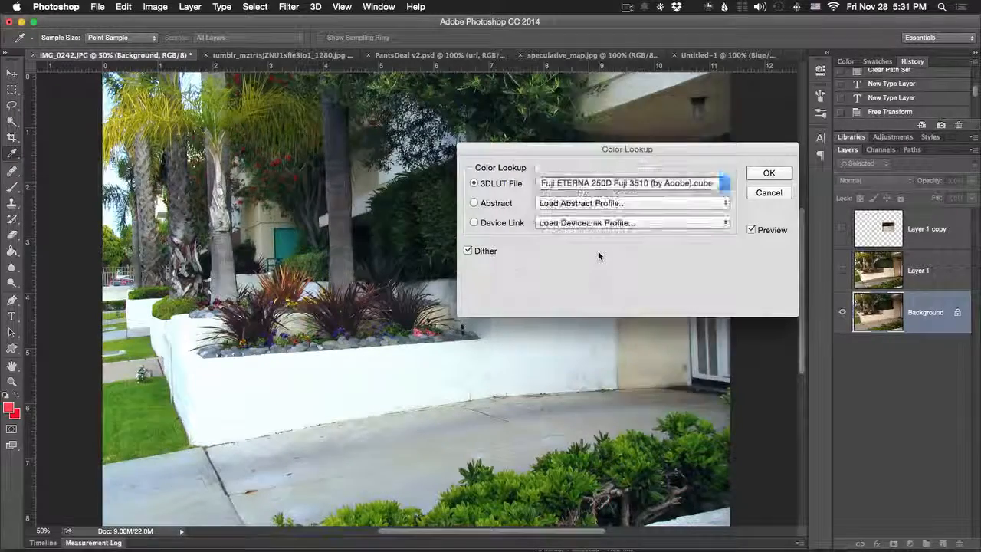
# - Preview the 3D LUTs EdgyAmber.3DL, Candlelight.CUBE and Bleach Bypass.look on the garden photo, then cancel the Color Lookup
pyautogui.click(590, 186)
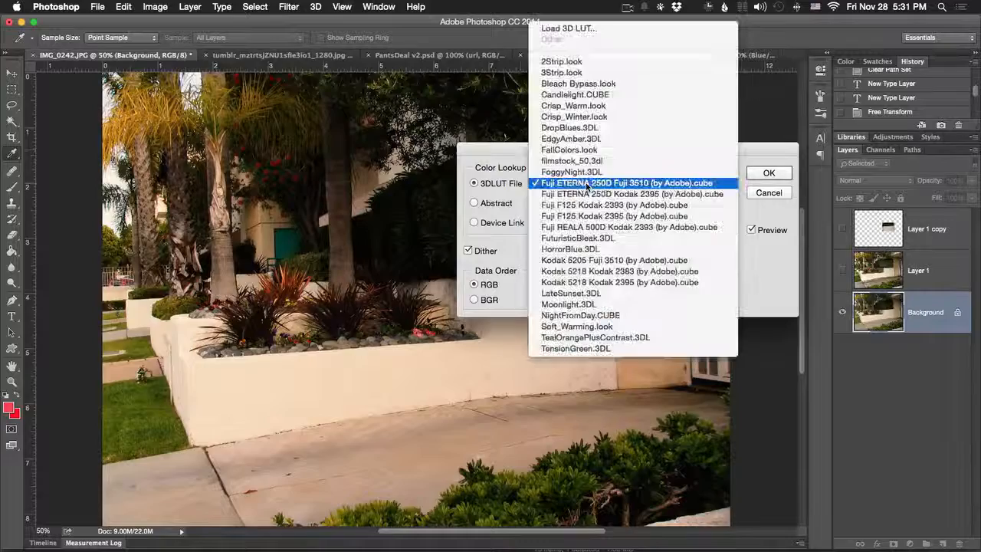
pyautogui.click(586, 141)
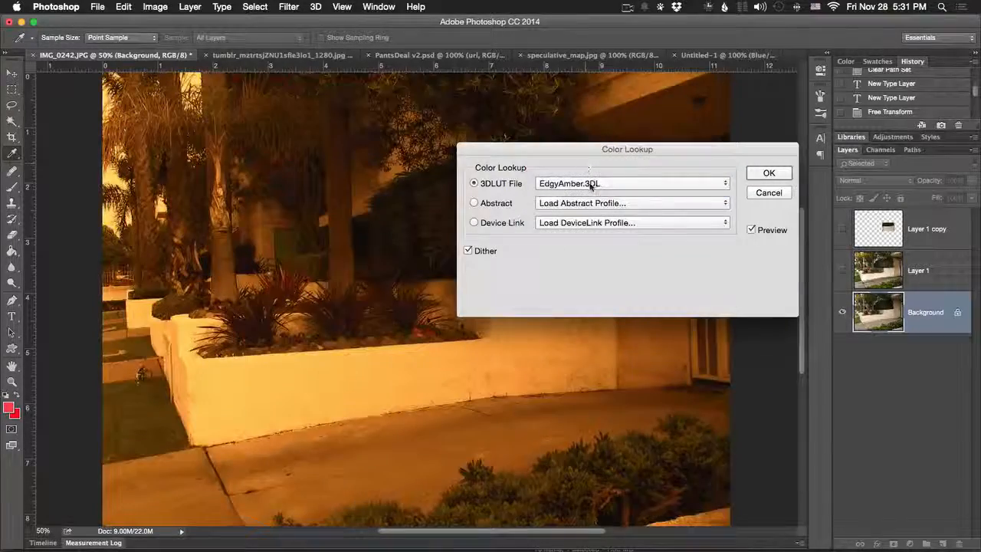
pyautogui.click(590, 186)
pyautogui.click(596, 141)
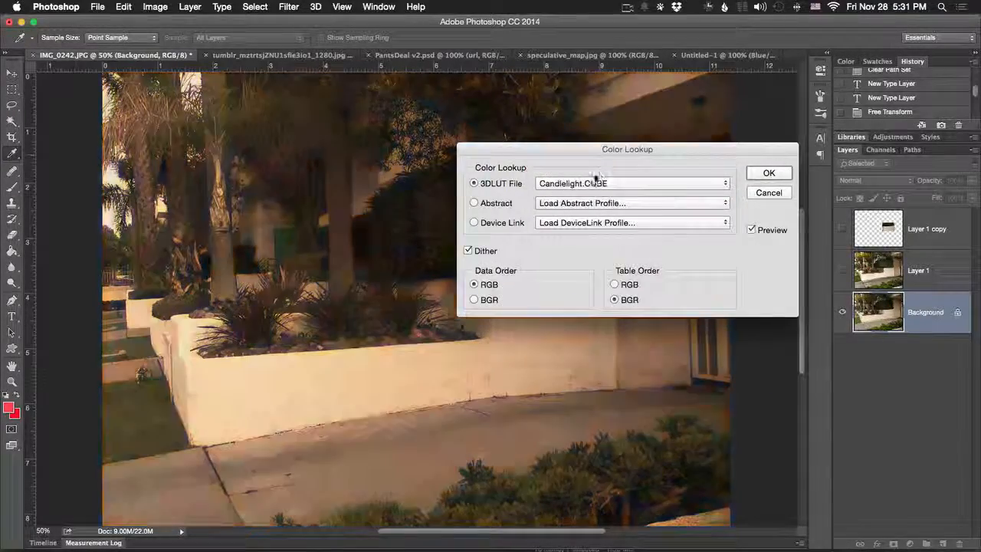
pyautogui.click(590, 187)
pyautogui.click(588, 172)
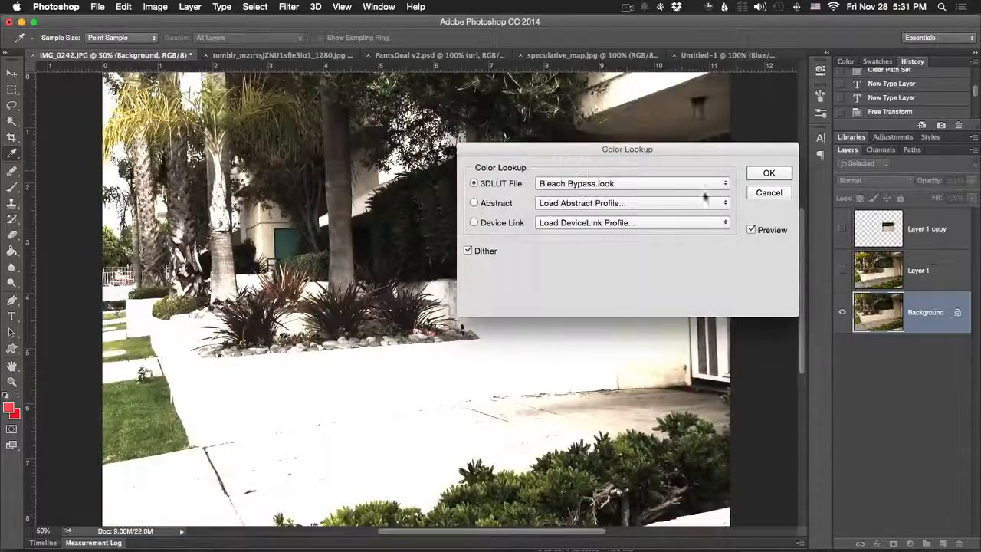
pyautogui.click(768, 194)
pyautogui.press('z')
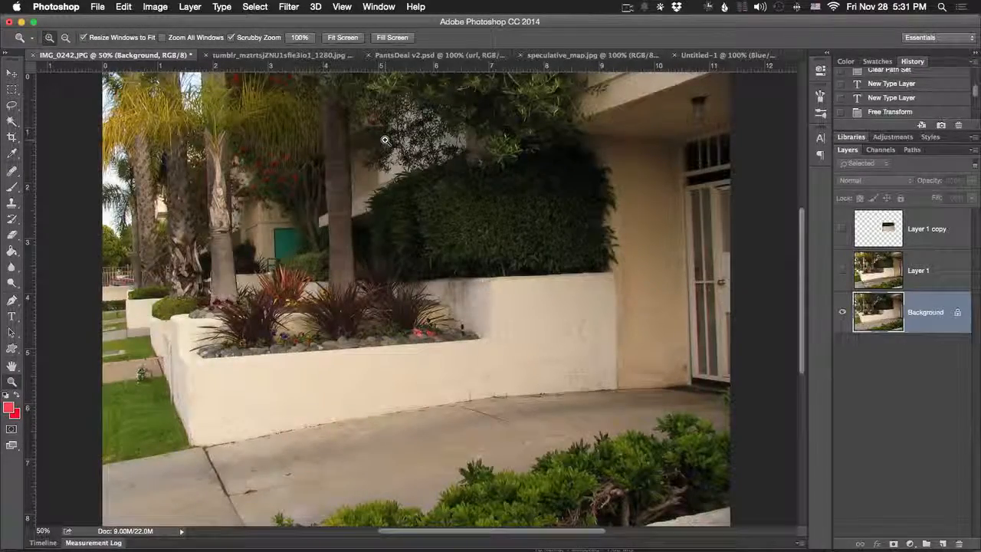
# - Try inverting the garden photo's Background layer colours, then undo the inversion
pyautogui.click(155, 6)
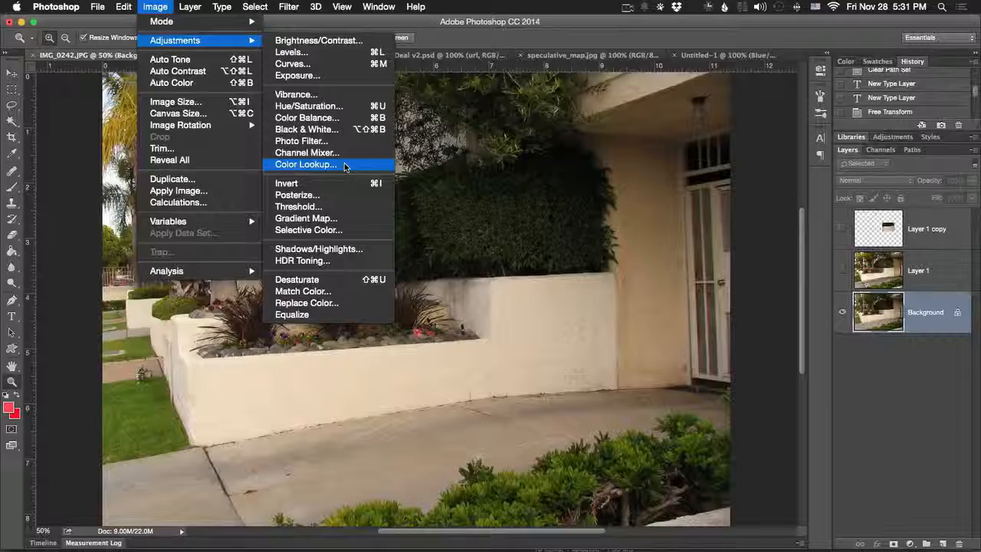
pyautogui.click(341, 183)
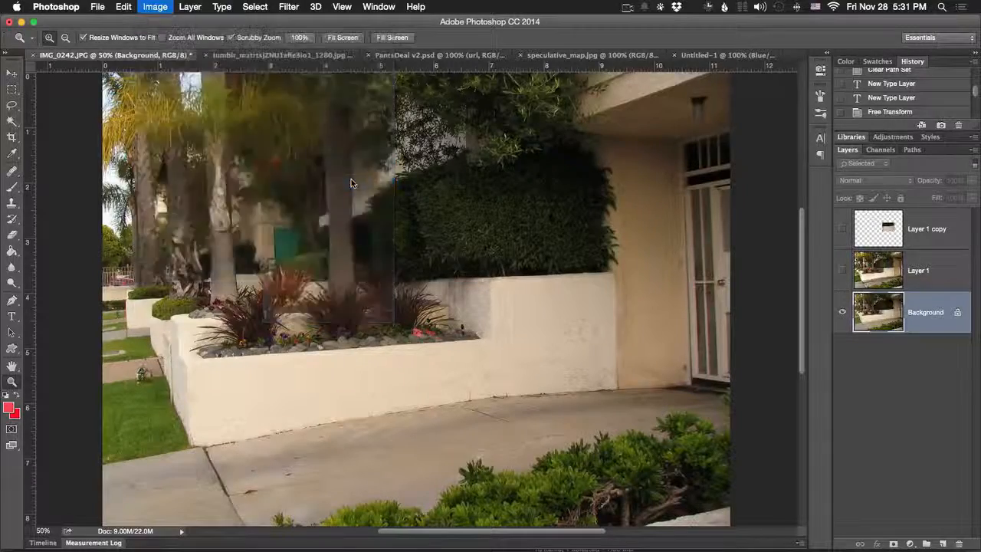
pyautogui.press('super+z')
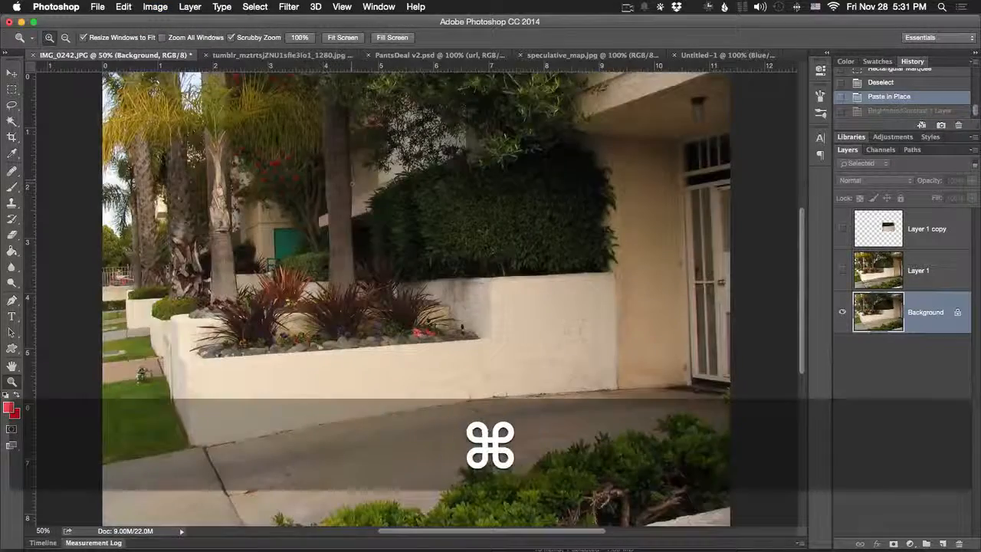
pyautogui.press('super+z')
pyautogui.press('super+z')
# - Try a Posterize adjustment on the garden photo with 2 levels, then cancel it
pyautogui.click(184, 7)
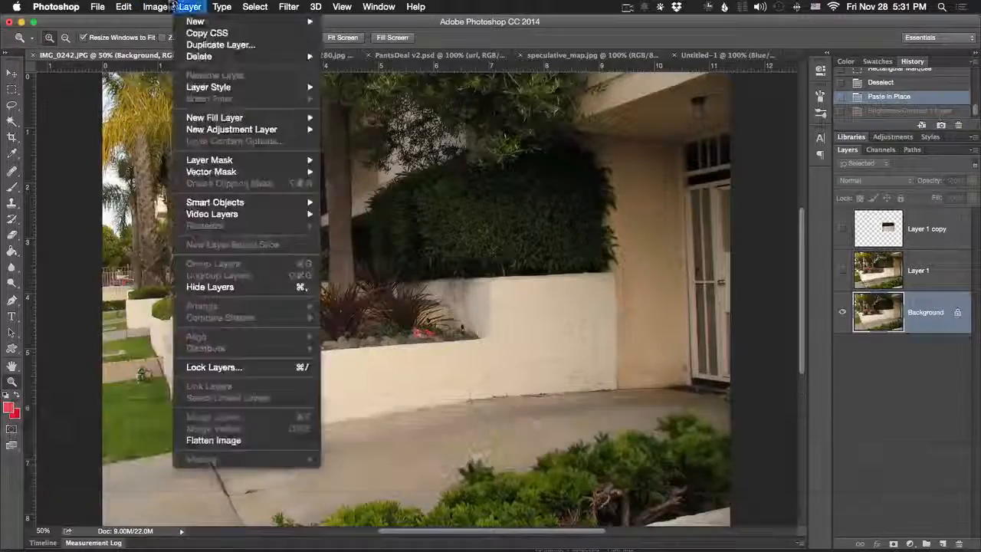
pyautogui.moveTo(159, 8)
pyautogui.moveTo(182, 43)
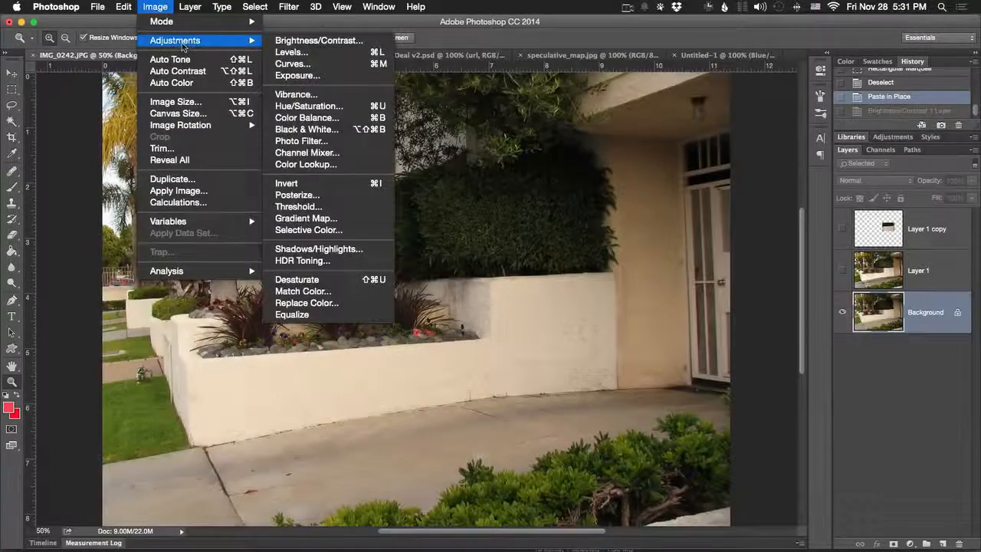
pyautogui.click(360, 195)
pyautogui.moveTo(383, 263)
pyautogui.mouseDown()
pyautogui.moveTo(455, 265)
pyautogui.moveTo(381, 265)
pyautogui.mouseUp()
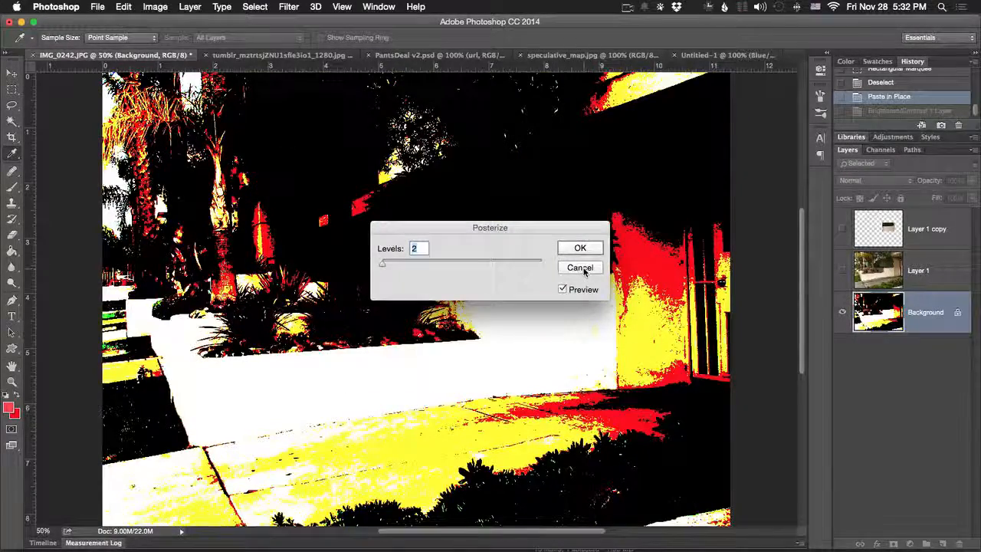
pyautogui.click(581, 268)
# - Try a Threshold adjustment on the garden photo at level 134, then cancel it
pyautogui.click(190, 6)
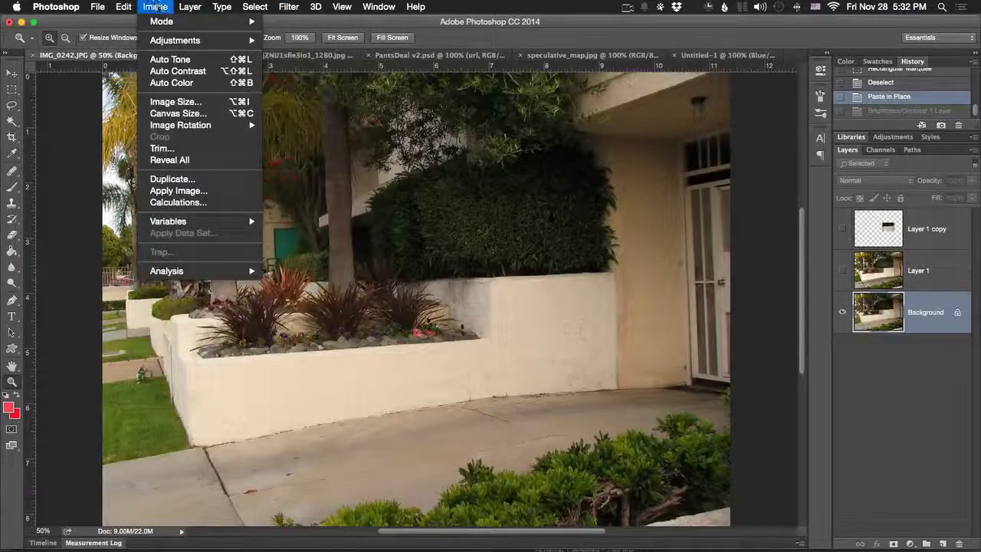
pyautogui.moveTo(170, 42)
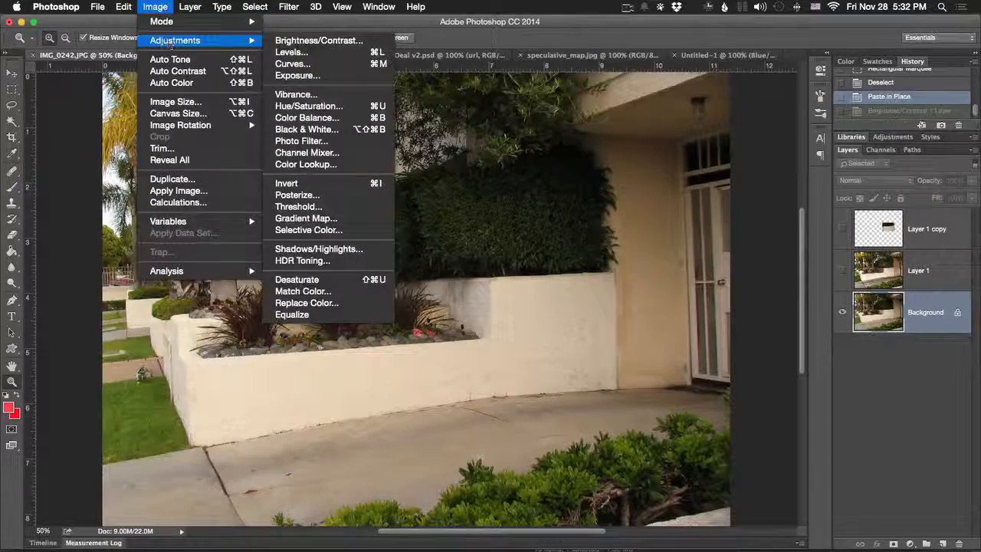
pyautogui.click(322, 206)
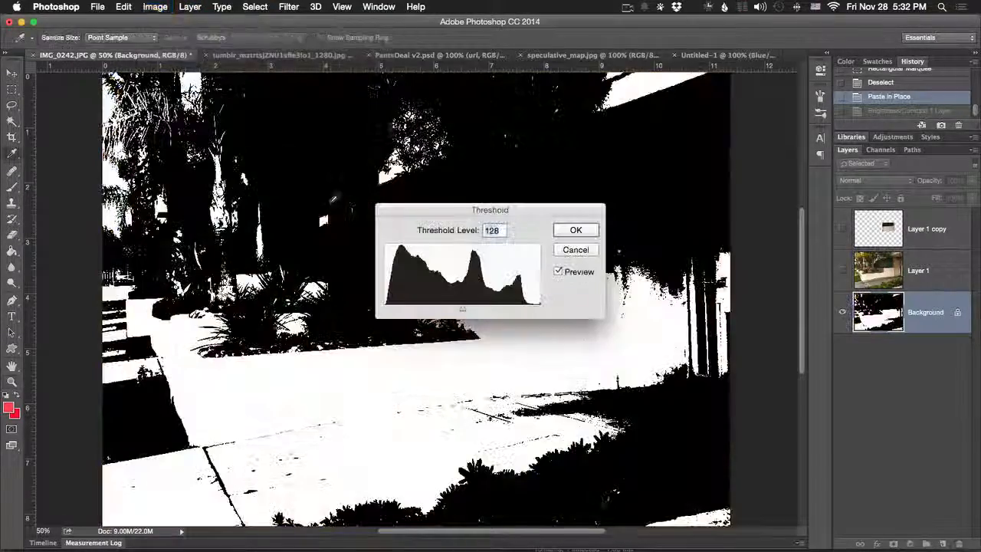
pyautogui.moveTo(411, 310); pyautogui.dragTo(466, 310)
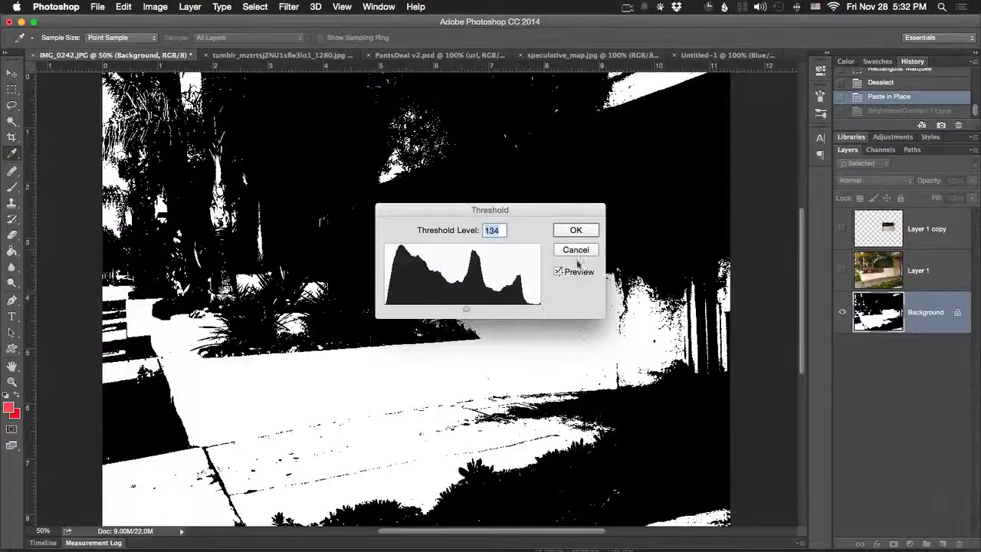
pyautogui.click(576, 250)
# - Start a Gradient Map on the garden photo and try the black-to-white, red-to-green, purple-to-orange and Blue, Red, Yellow gradients
pyautogui.click(151, 7)
pyautogui.moveTo(178, 43)
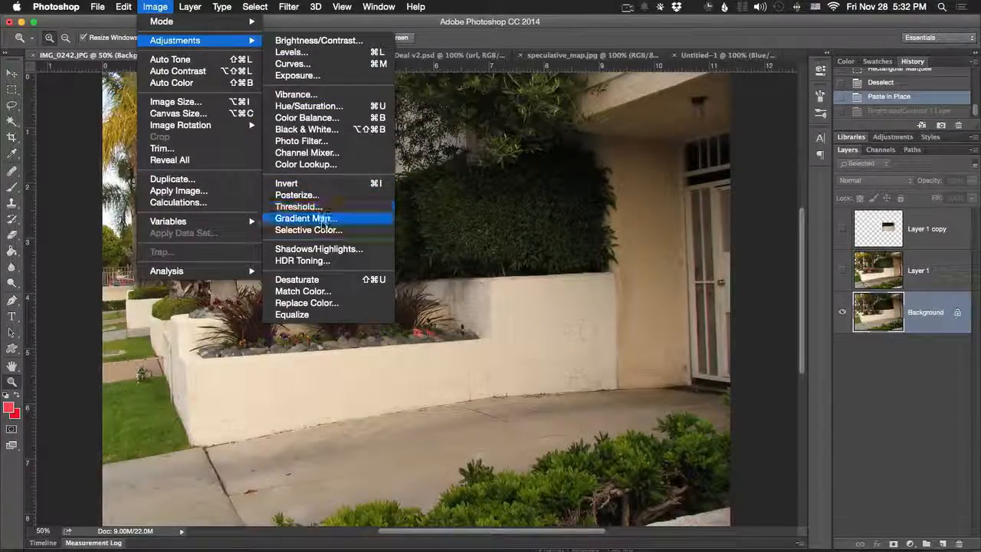
pyautogui.click(324, 220)
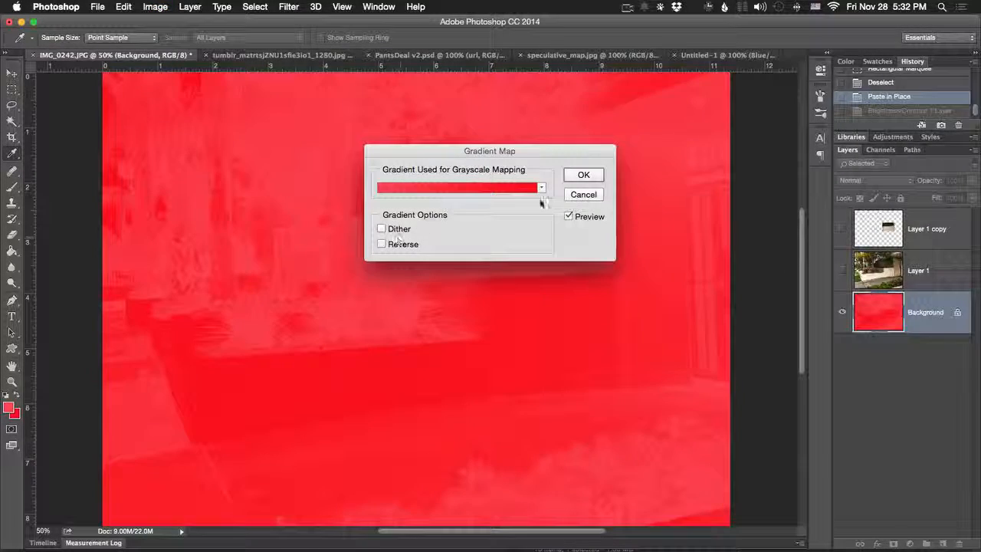
pyautogui.click(539, 190)
pyautogui.click(437, 209)
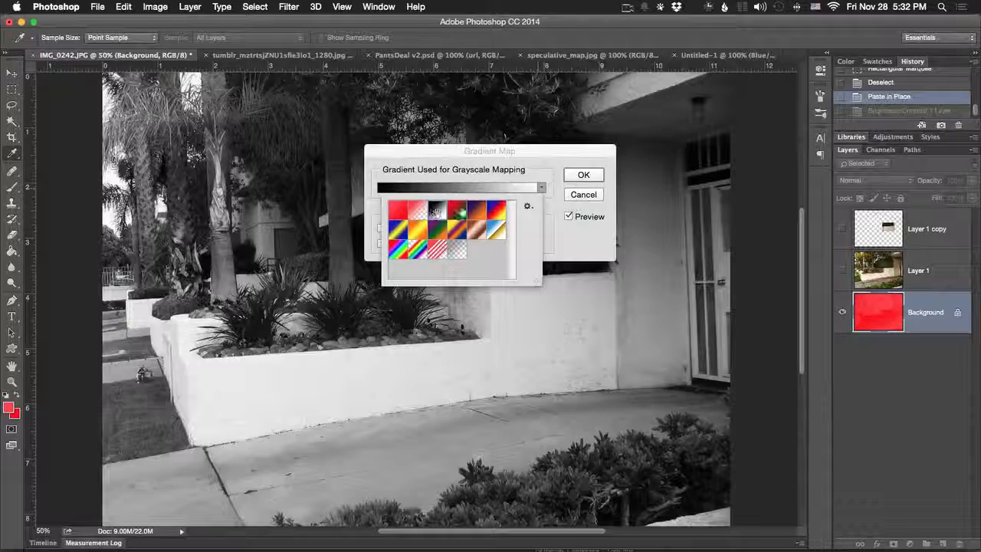
pyautogui.click(460, 209)
pyautogui.click(476, 211)
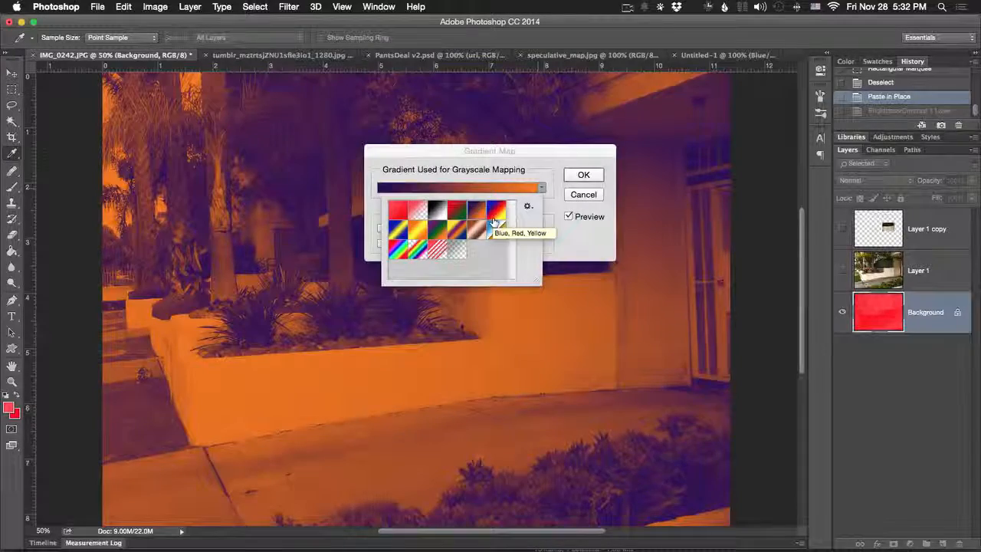
pyautogui.click(494, 218)
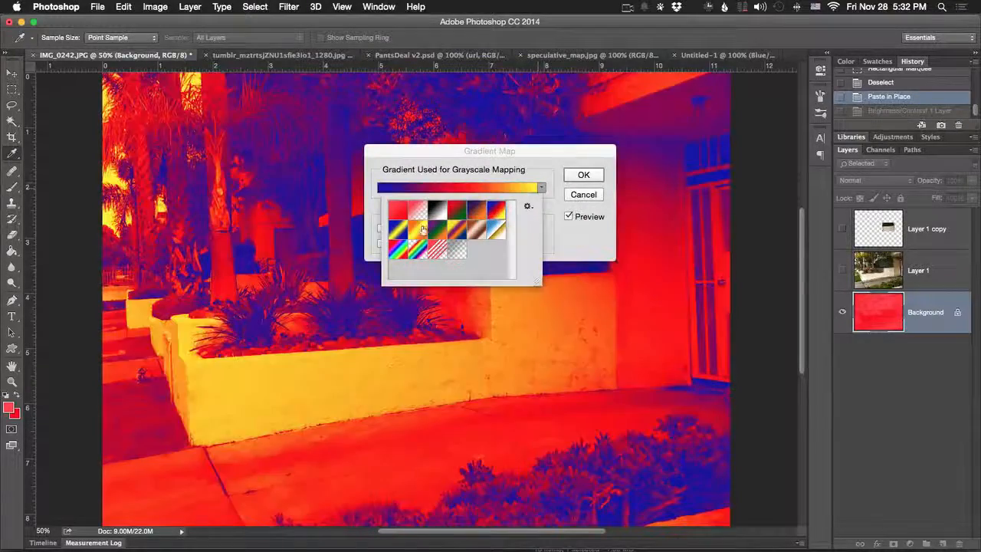
# - Try more gradient presets, including purple-green-orange and purple-to-orange, on the garden photo, then cancel the Gradient Map
pyautogui.click(397, 228)
pyautogui.click(399, 253)
pyautogui.click(438, 228)
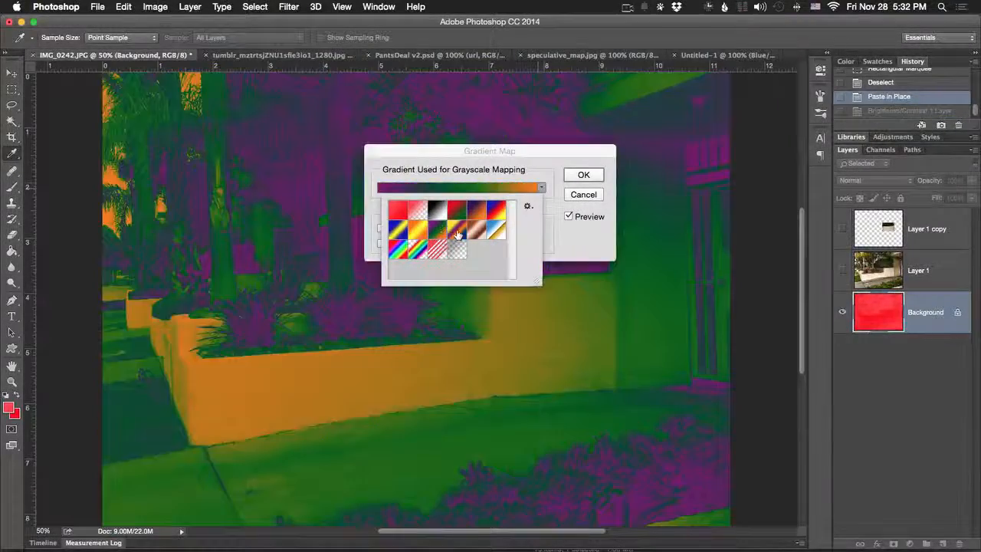
pyautogui.click(456, 228)
pyautogui.click(475, 215)
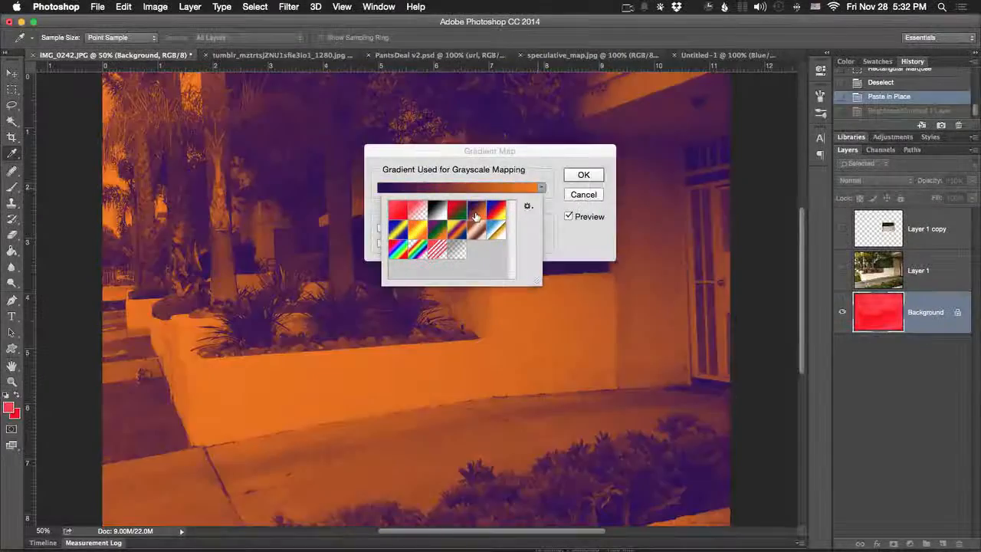
pyautogui.click(584, 196)
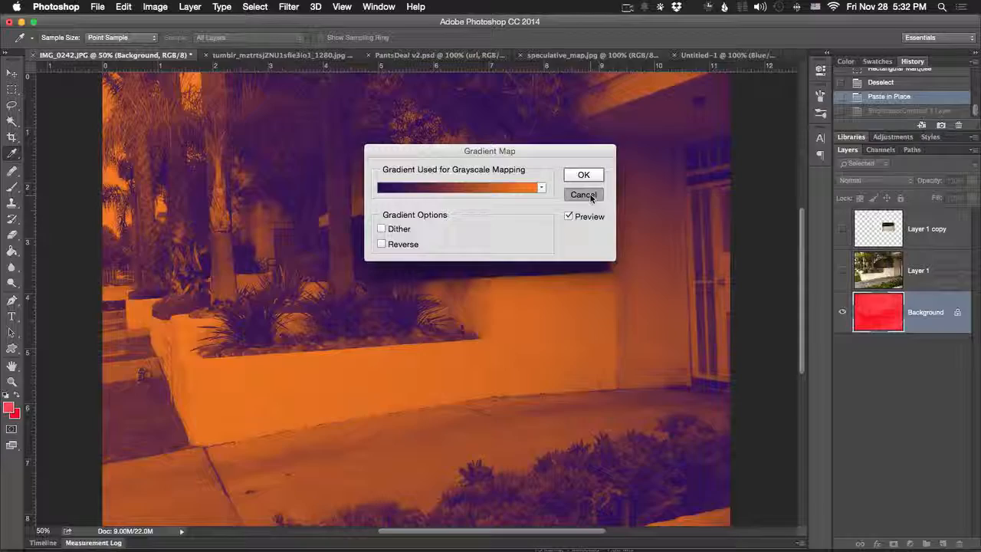
pyautogui.click(584, 195)
# - Start a Selective Color adjustment on the garden photo and set Reds to Cyan -100, Magenta -88, Yellow -49 and Black +75 percent
pyautogui.click(155, 7)
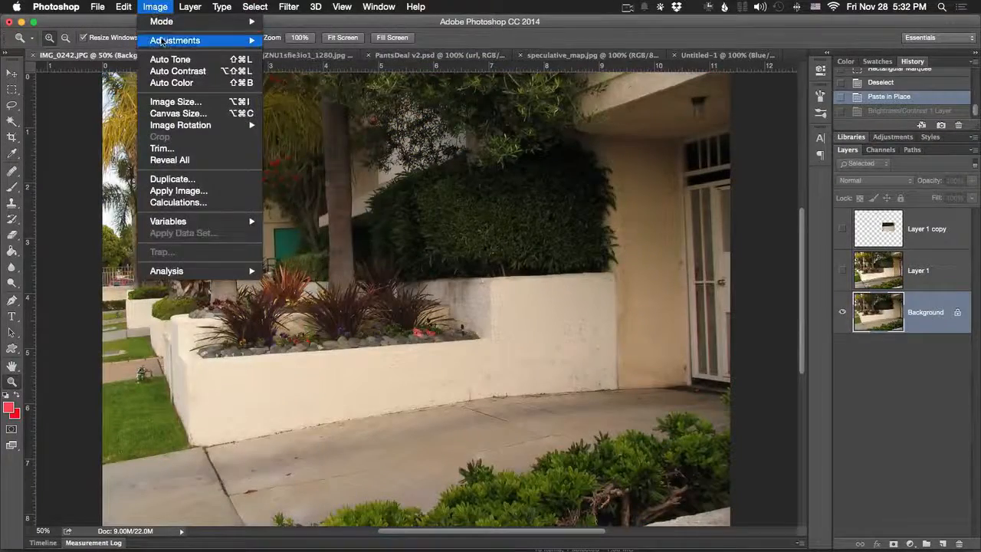
pyautogui.moveTo(173, 41)
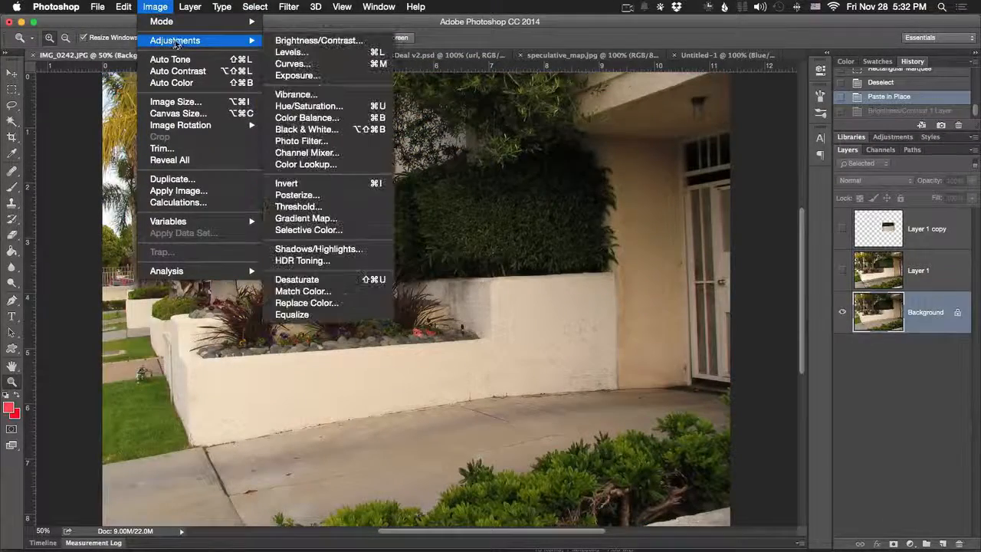
pyautogui.click(354, 230)
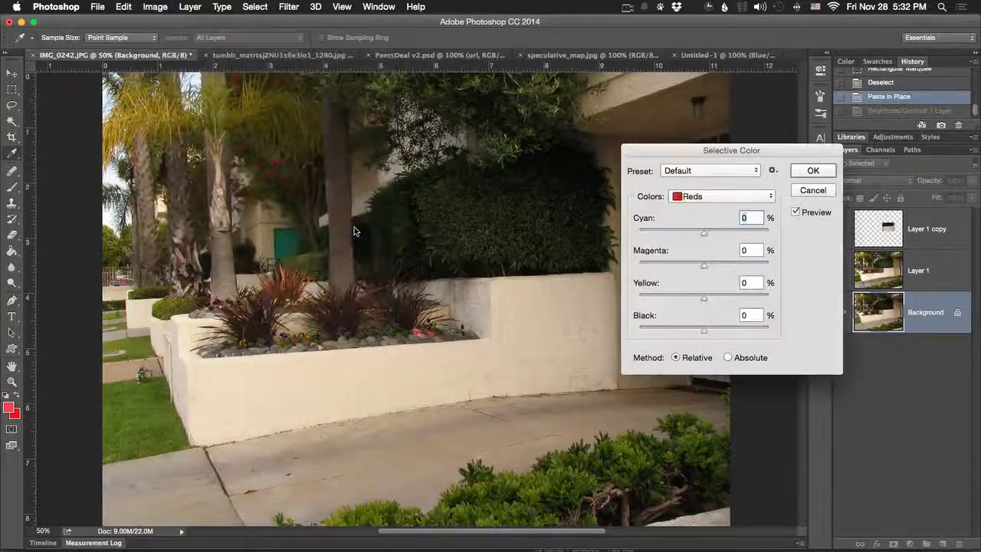
pyautogui.moveTo(739, 153); pyautogui.dragTo(593, 133)
pyautogui.moveTo(557, 217); pyautogui.dragTo(474, 215)
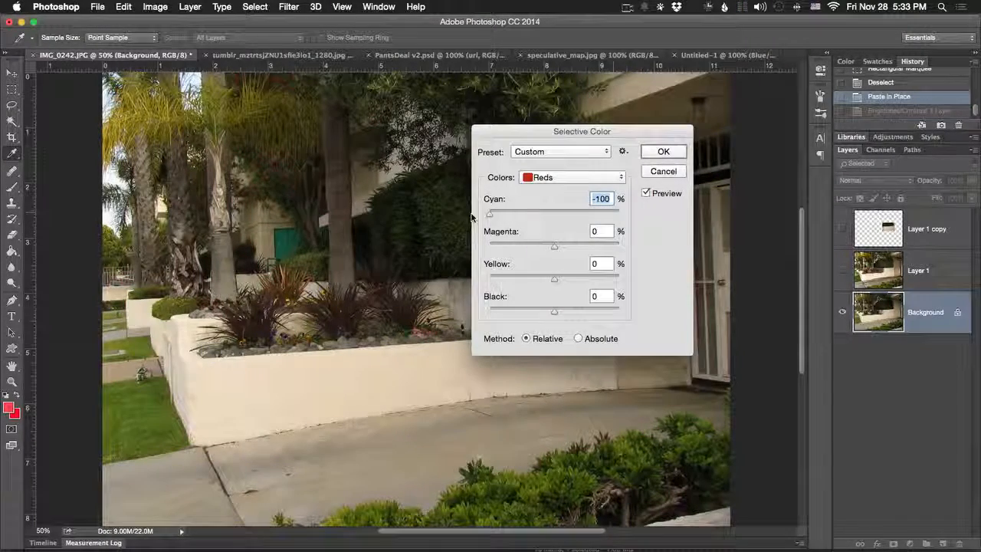
pyautogui.moveTo(516, 245); pyautogui.dragTo(498, 249)
pyautogui.moveTo(554, 278); pyautogui.dragTo(603, 310)
# - Compare the garden photo with and without the Reds correction by switching the Selective Color preview off and on repeatedly
pyautogui.click(647, 194)
pyautogui.click(648, 194)
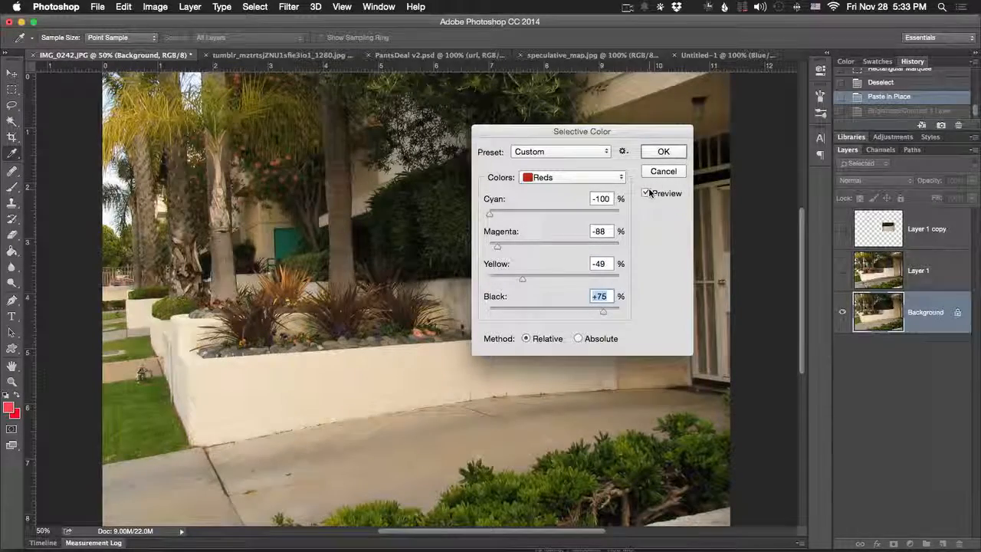
pyautogui.click(647, 194)
pyautogui.click(648, 193)
pyautogui.click(647, 194)
pyautogui.click(648, 194)
pyautogui.click(647, 194)
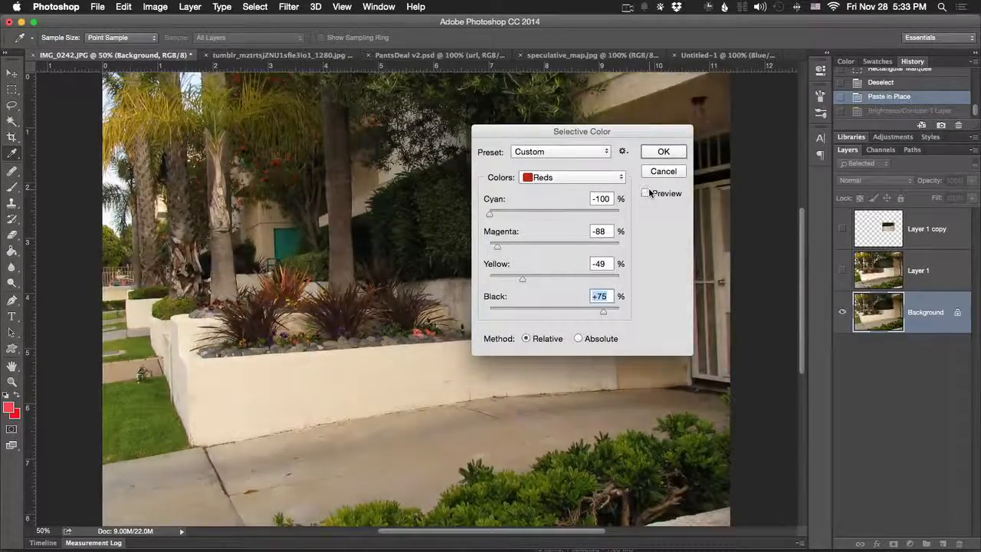
pyautogui.click(647, 194)
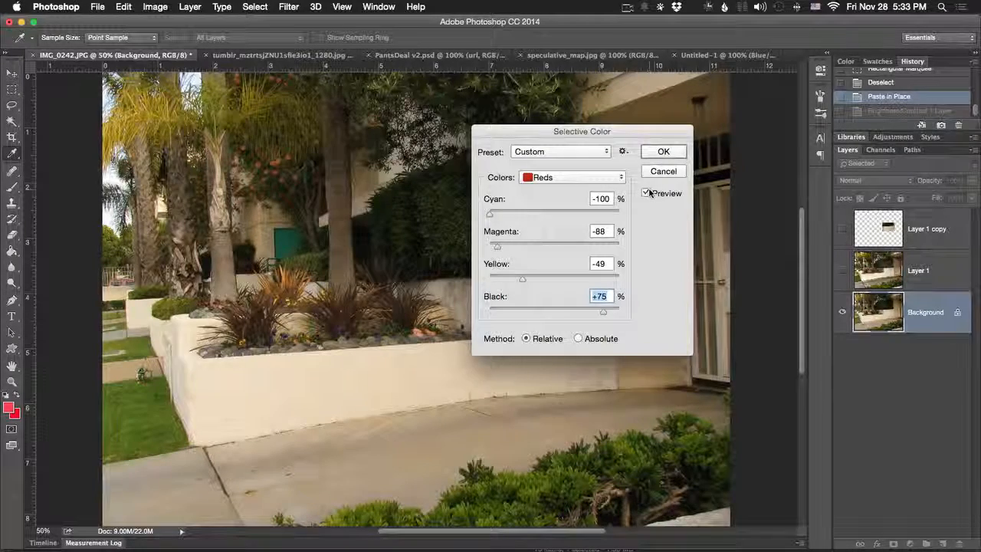
pyautogui.click(647, 194)
pyautogui.click(648, 194)
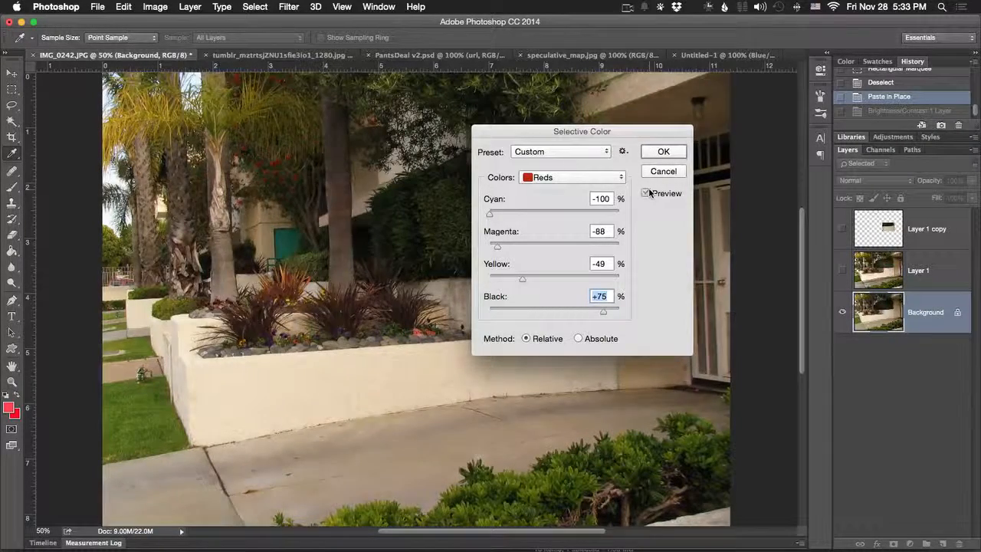
pyautogui.click(648, 194)
pyautogui.click(649, 193)
pyautogui.click(648, 193)
pyautogui.click(649, 194)
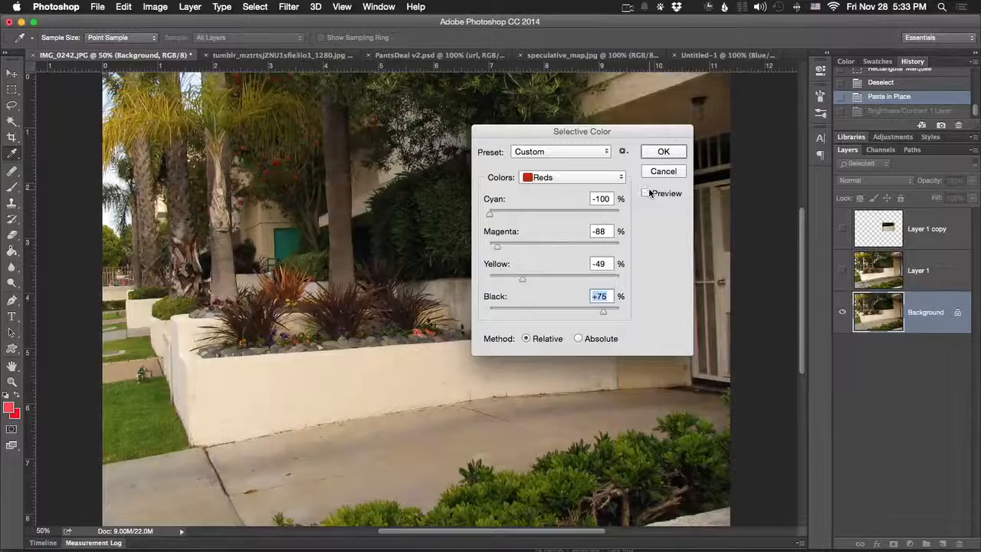
pyautogui.click(649, 193)
pyautogui.click(649, 193)
pyautogui.click(649, 193)
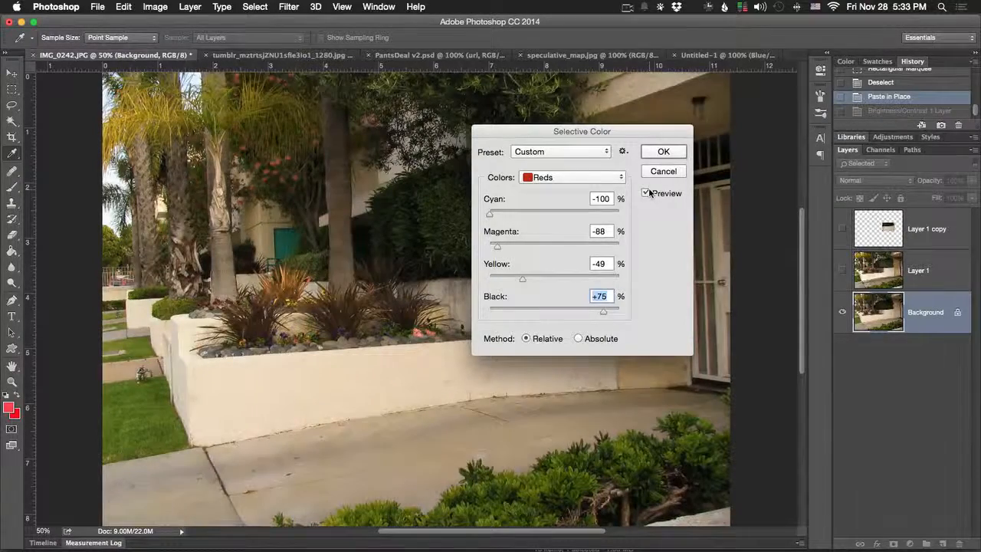
pyautogui.moveTo(509, 213); pyautogui.dragTo(513, 216)
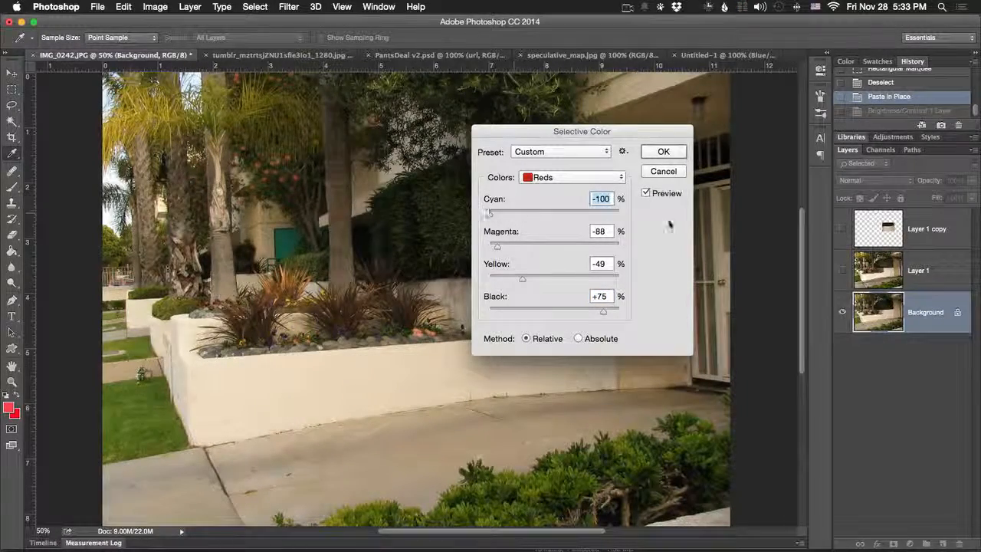
pyautogui.click(645, 193)
pyautogui.click(644, 194)
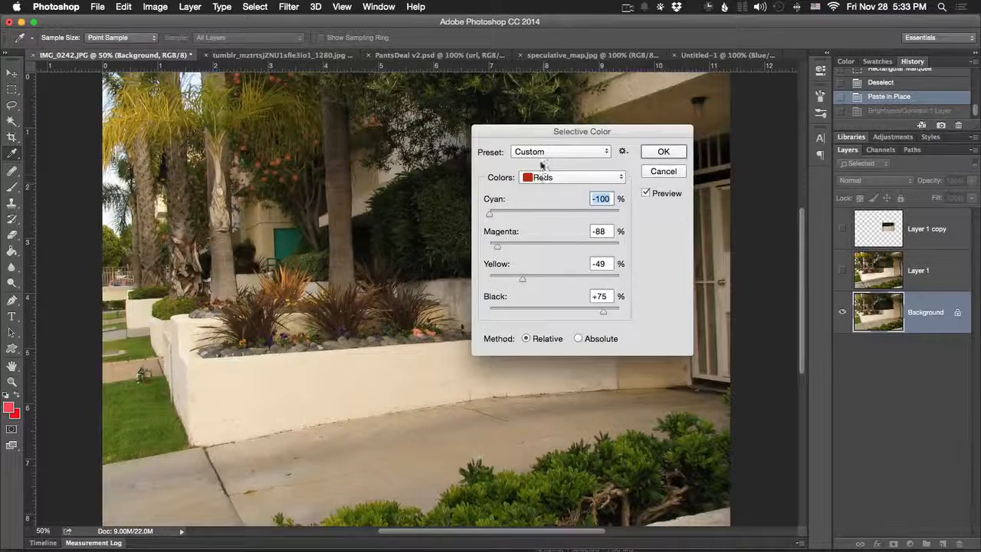
# - Try setting Greens to Cyan +100, Magenta +95, Yellow +34 and Black +100 percent, then cancel the Selective Color adjustment
pyautogui.click(547, 178)
pyautogui.click(546, 199)
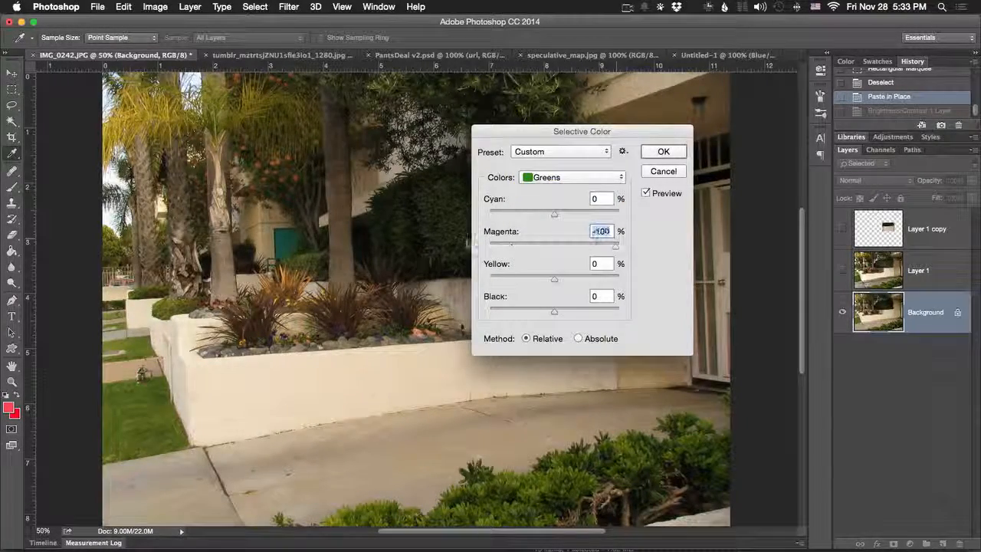
pyautogui.moveTo(554, 278); pyautogui.dragTo(489, 277)
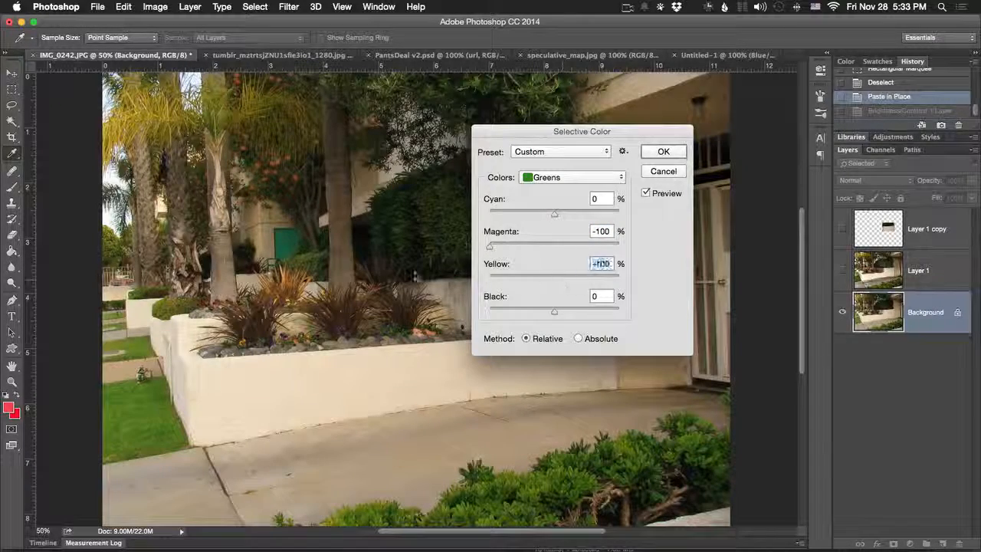
pyautogui.moveTo(550, 213); pyautogui.dragTo(487, 216)
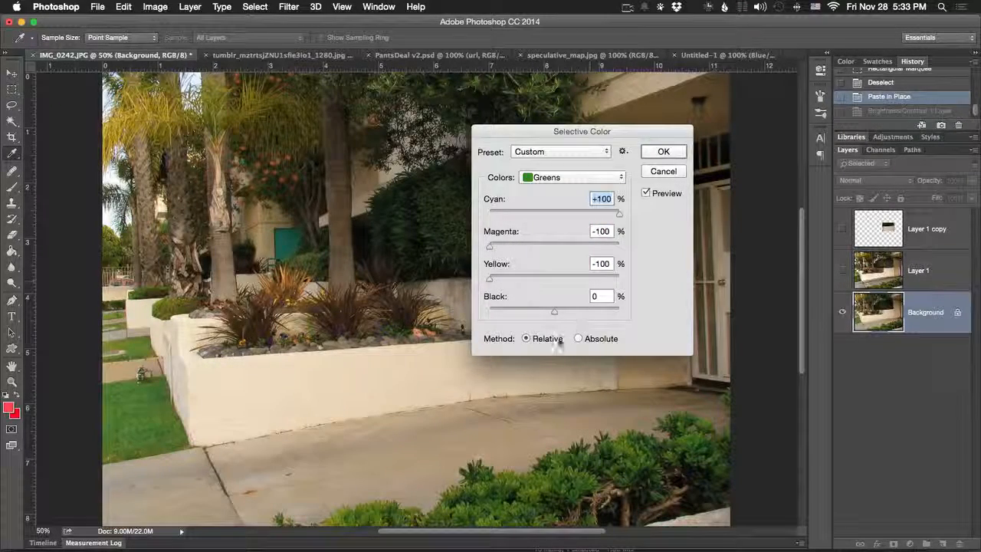
pyautogui.moveTo(553, 311); pyautogui.dragTo(541, 312)
pyautogui.moveTo(490, 246); pyautogui.dragTo(617, 246)
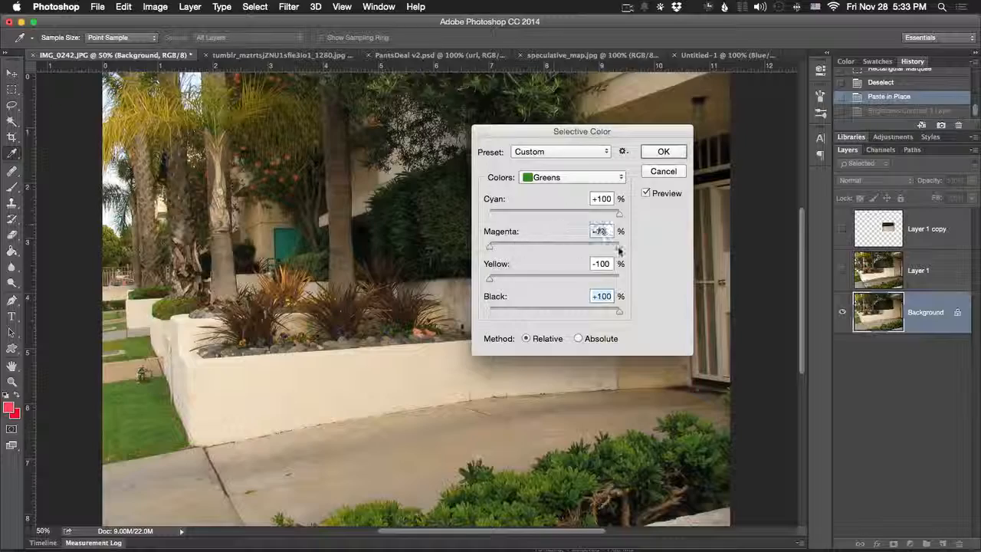
pyautogui.moveTo(490, 279); pyautogui.dragTo(555, 279)
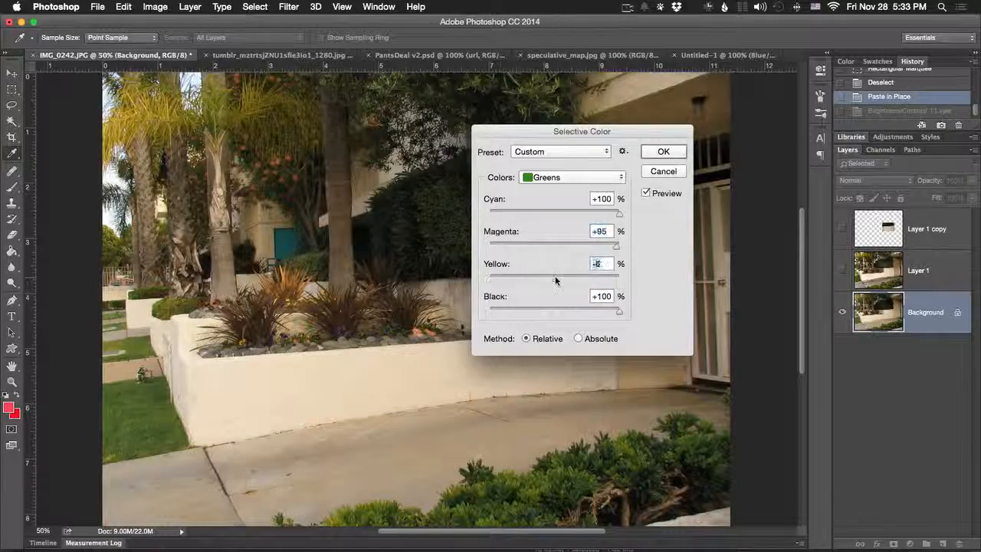
pyautogui.click(661, 172)
# - Start a Shadows/Highlights adjustment on the garden photo with the Shadows amount at 43% and the Highlights amount at 63%
pyautogui.click(154, 6)
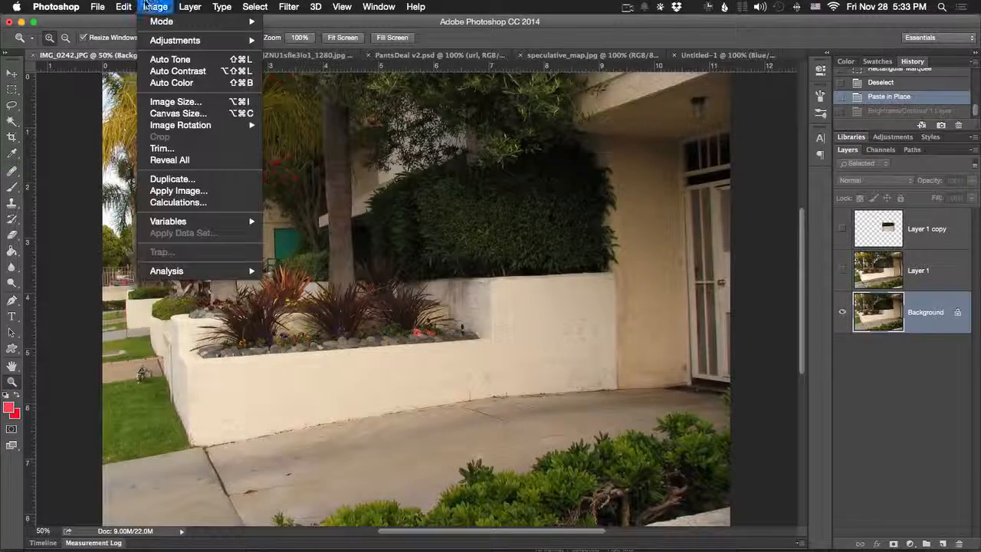
pyautogui.moveTo(199, 40)
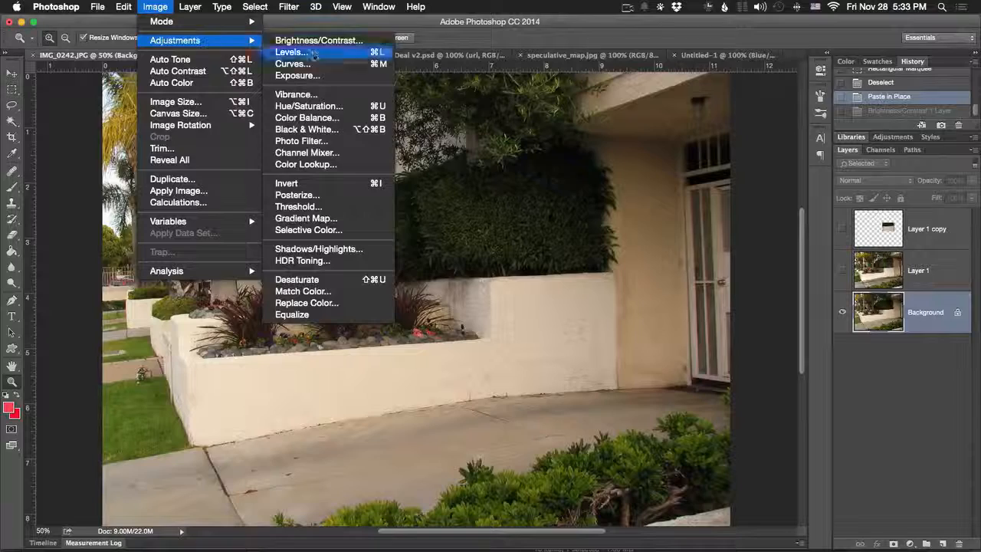
pyautogui.click(378, 249)
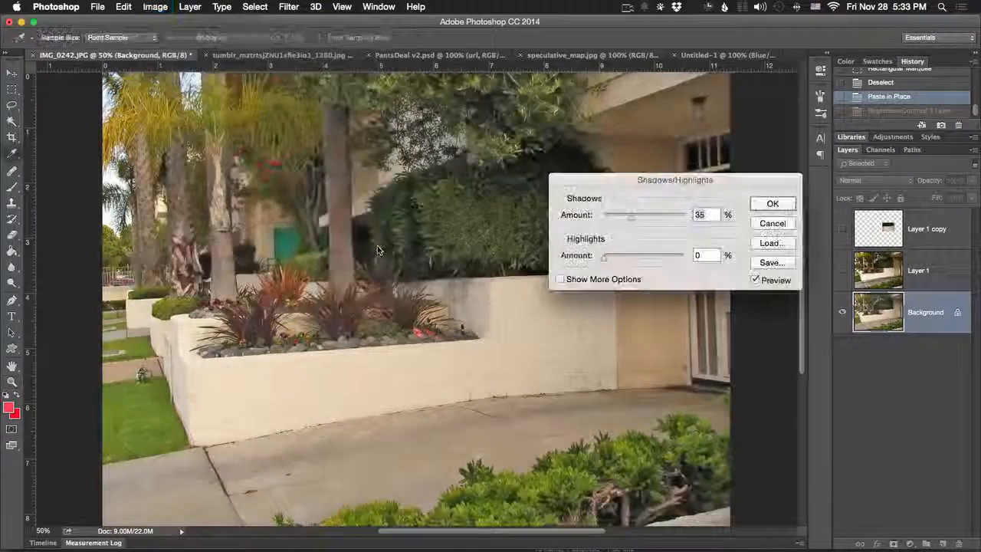
pyautogui.moveTo(612, 243); pyautogui.dragTo(299, 310)
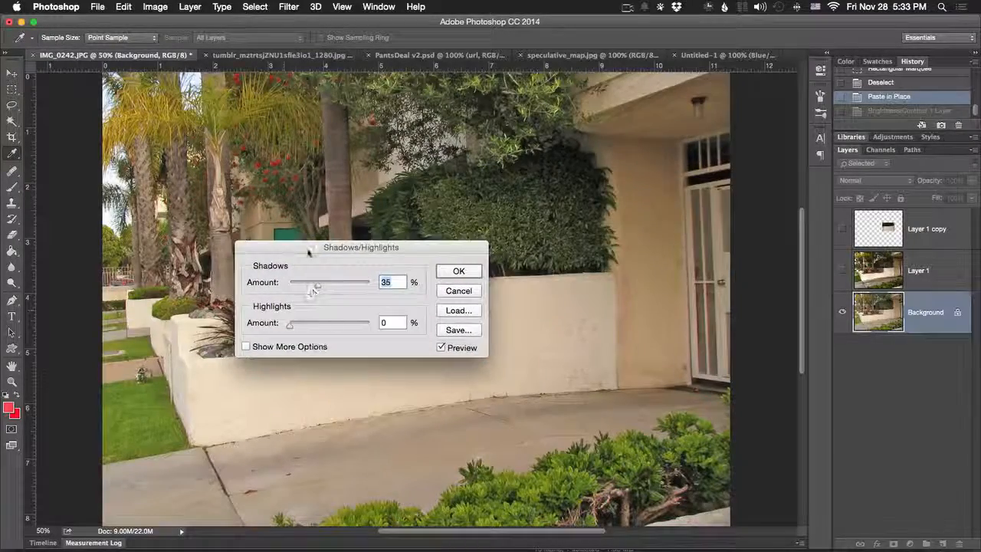
pyautogui.moveTo(309, 252); pyautogui.dragTo(664, 181)
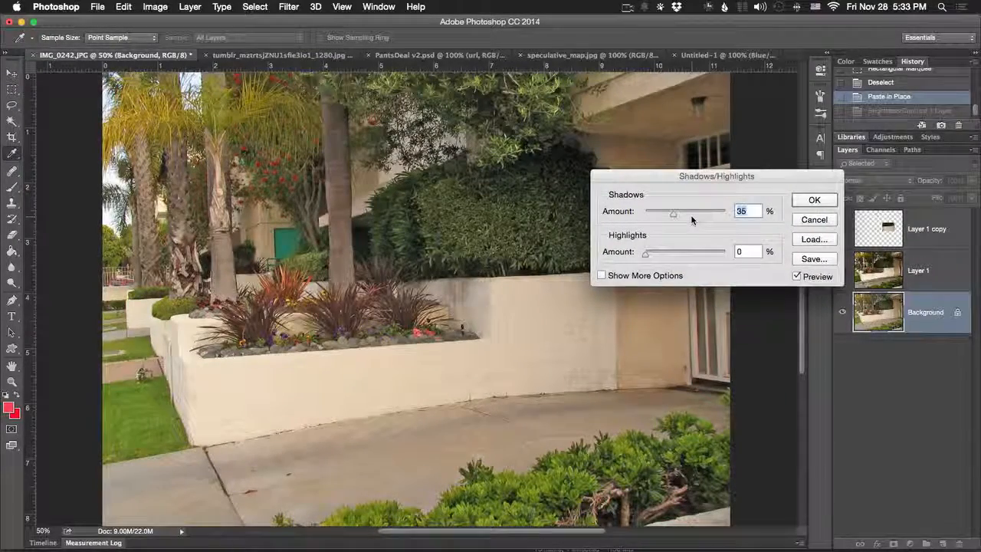
pyautogui.write('0')
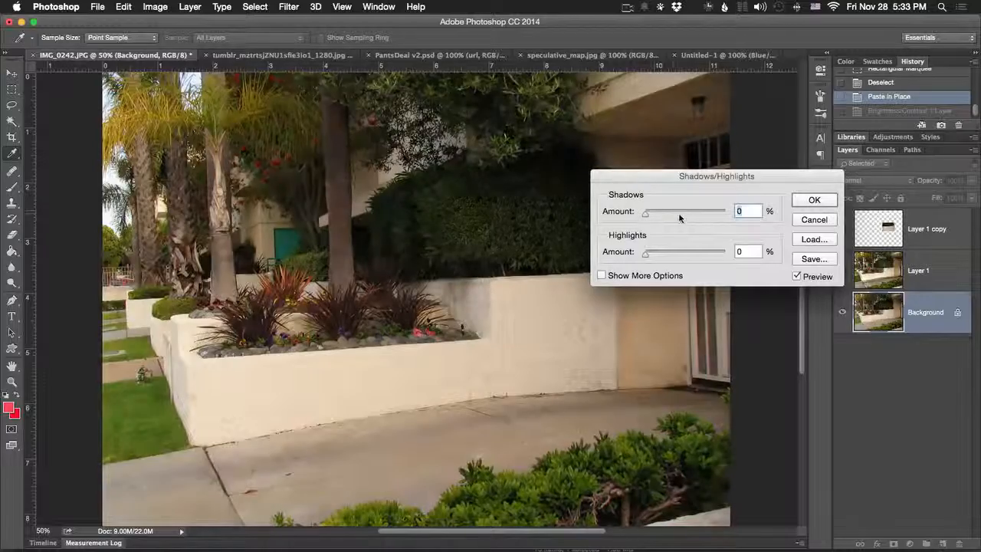
pyautogui.moveTo(646, 214); pyautogui.dragTo(684, 213)
pyautogui.moveTo(645, 252); pyautogui.dragTo(694, 250)
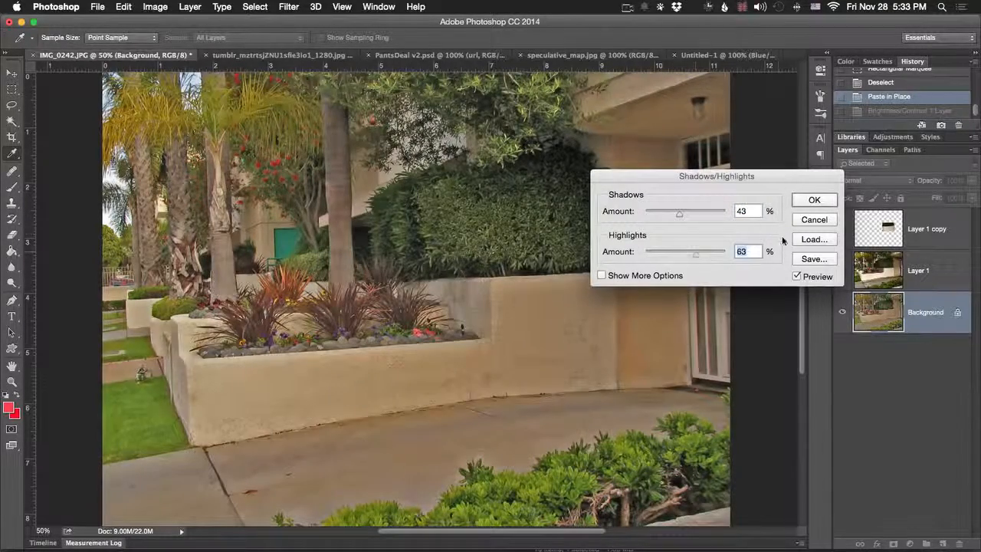
# - Compare the photo with and without the Shadows/Highlights adjustment using the preview, then expand the dialog to show more options
pyautogui.click(797, 276)
pyautogui.click(797, 276)
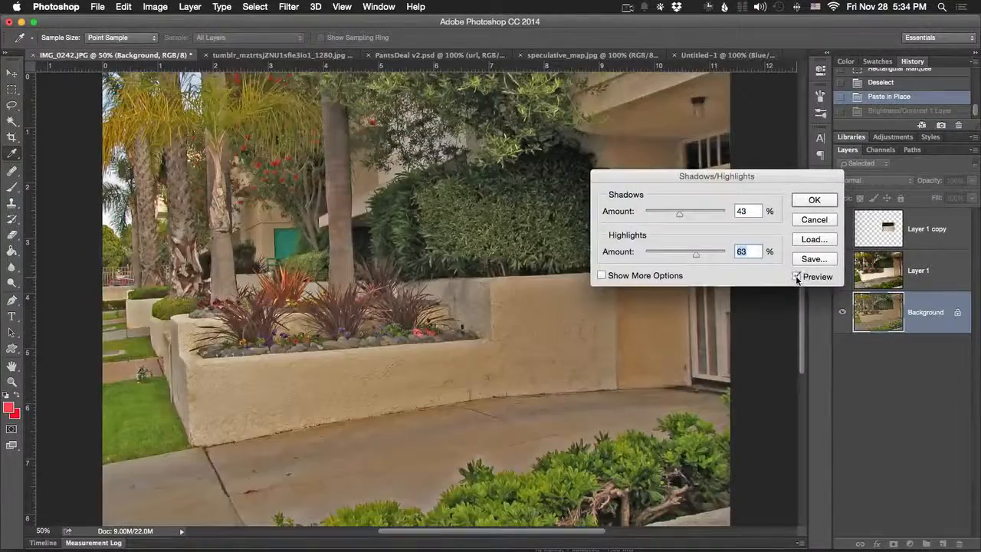
pyautogui.click(797, 277)
pyautogui.click(797, 277)
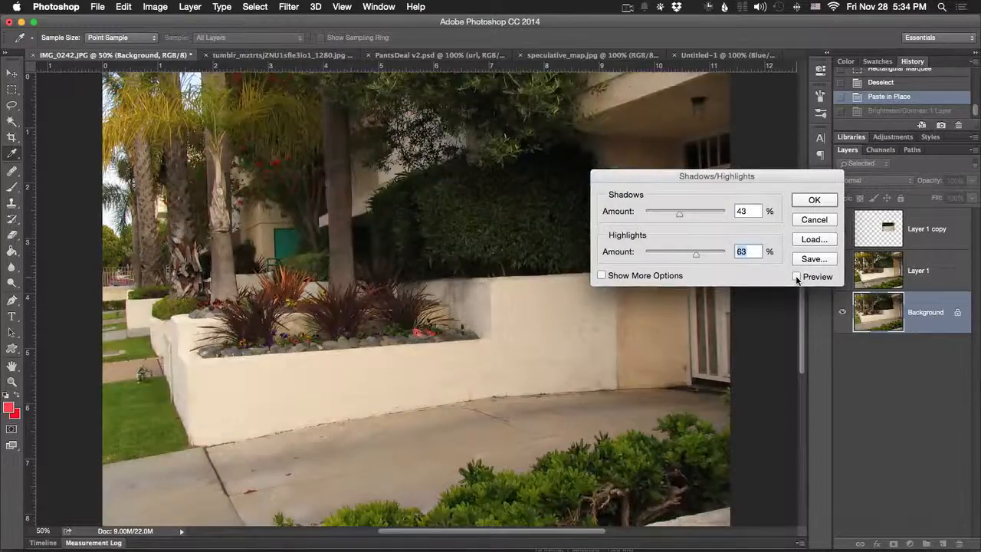
pyautogui.click(796, 276)
pyautogui.click(602, 275)
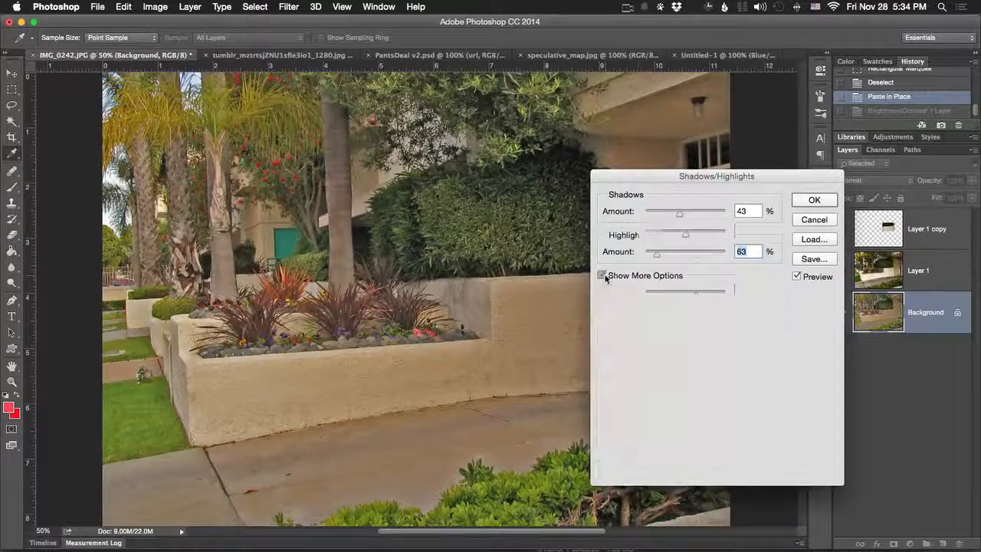
# - Try lowering the Shadows tone to 41% in the expanded options, then cancel the Shadows/Highlights adjustment
pyautogui.moveTo(648, 186); pyautogui.dragTo(673, 115)
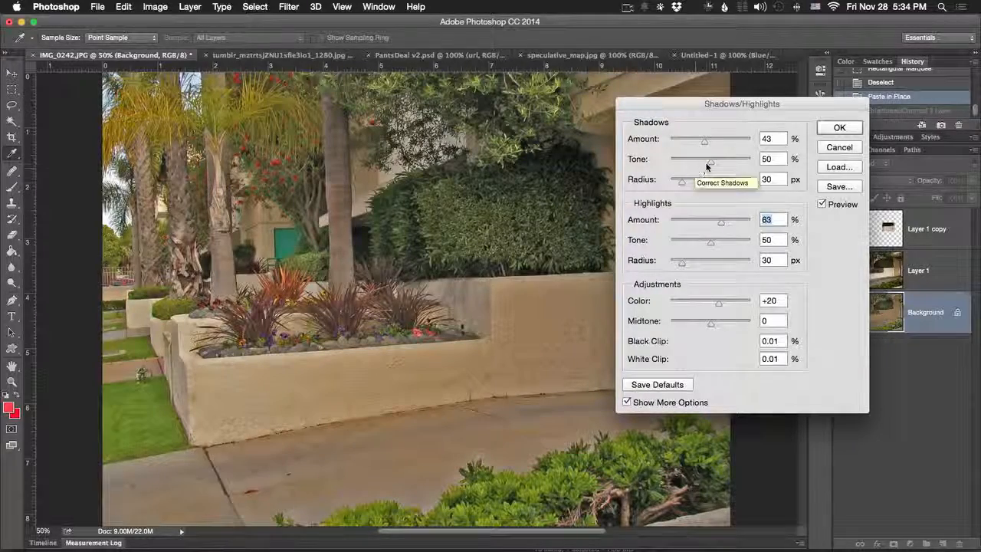
pyautogui.moveTo(707, 166); pyautogui.dragTo(697, 164)
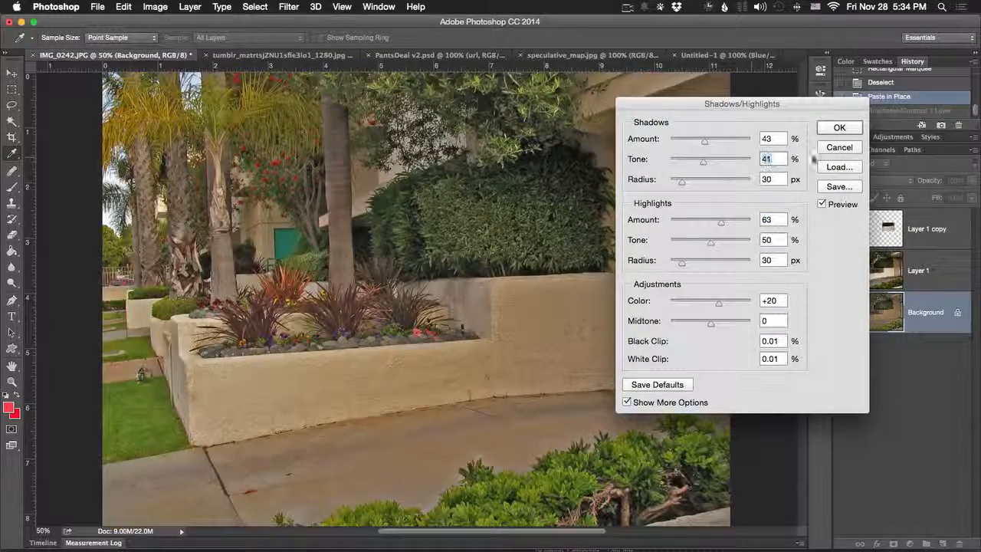
pyautogui.click(839, 147)
pyautogui.click(157, 6)
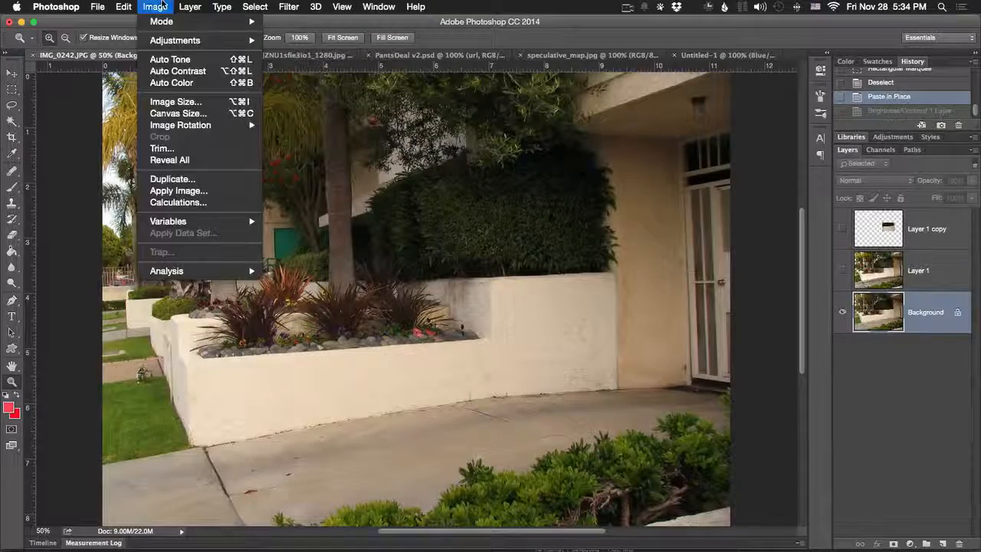
pyautogui.click(159, 7)
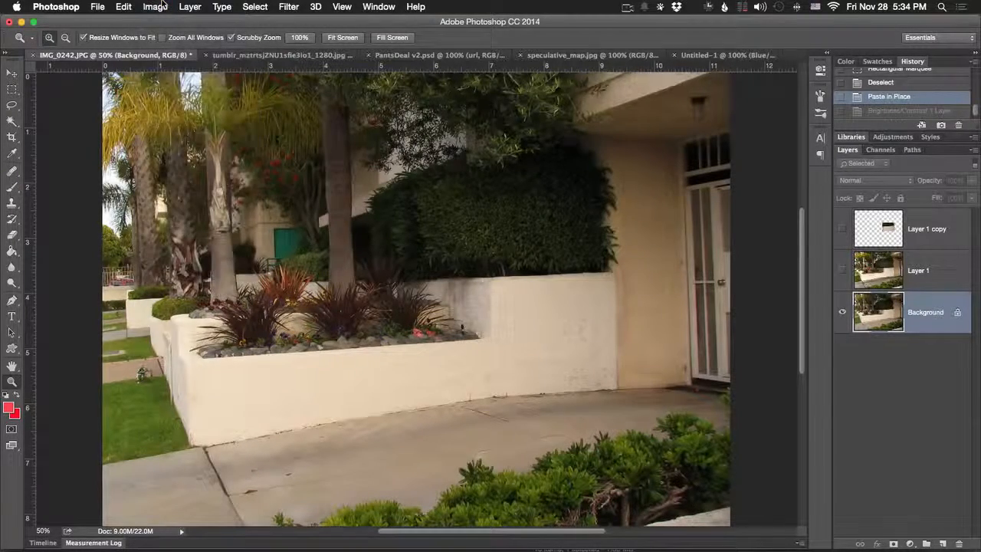
pyautogui.click(162, 6)
pyautogui.moveTo(172, 43)
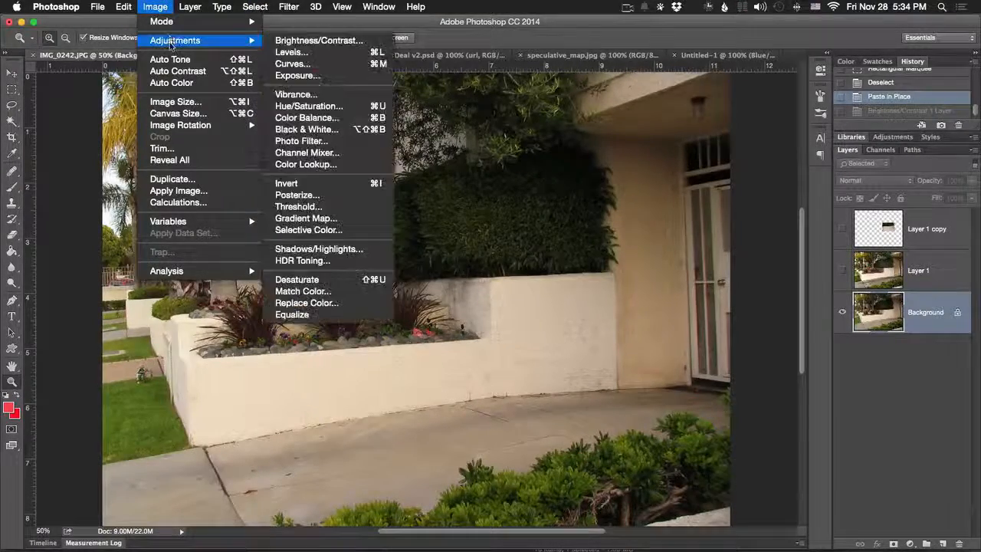
pyautogui.click(163, 6)
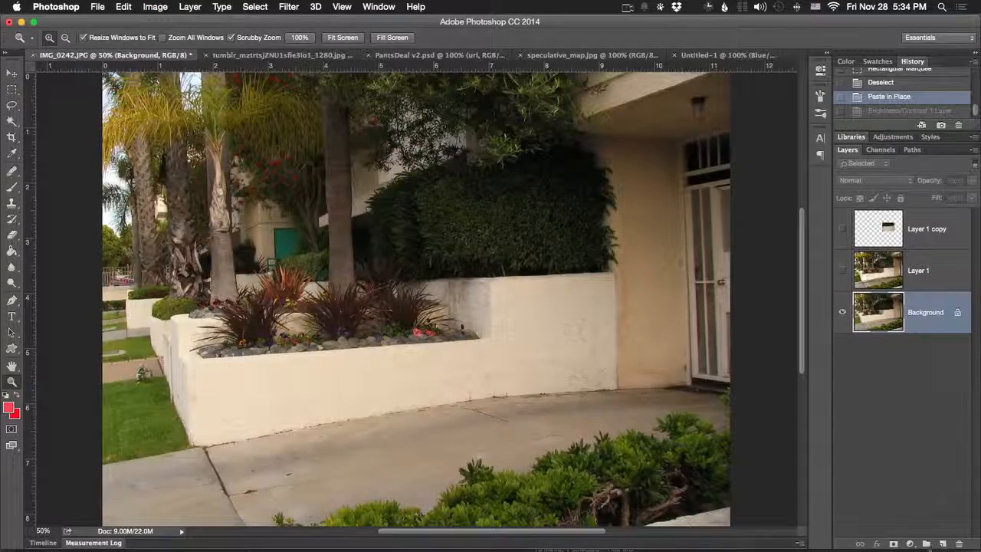
pyautogui.click(911, 543)
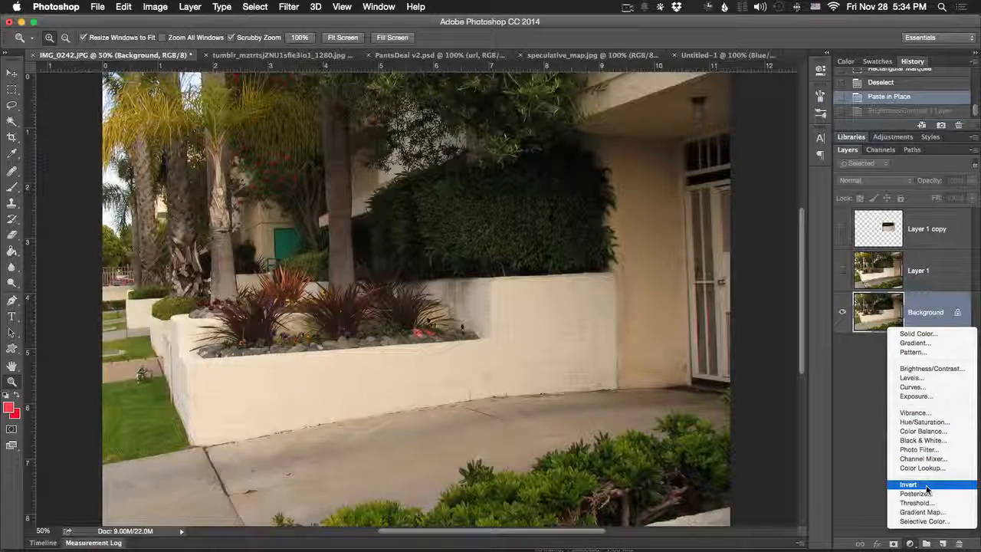
pyautogui.click(915, 543)
# - Start an HDR Toning adjustment on the garden photo and agree to flatten the document
pyautogui.click(155, 7)
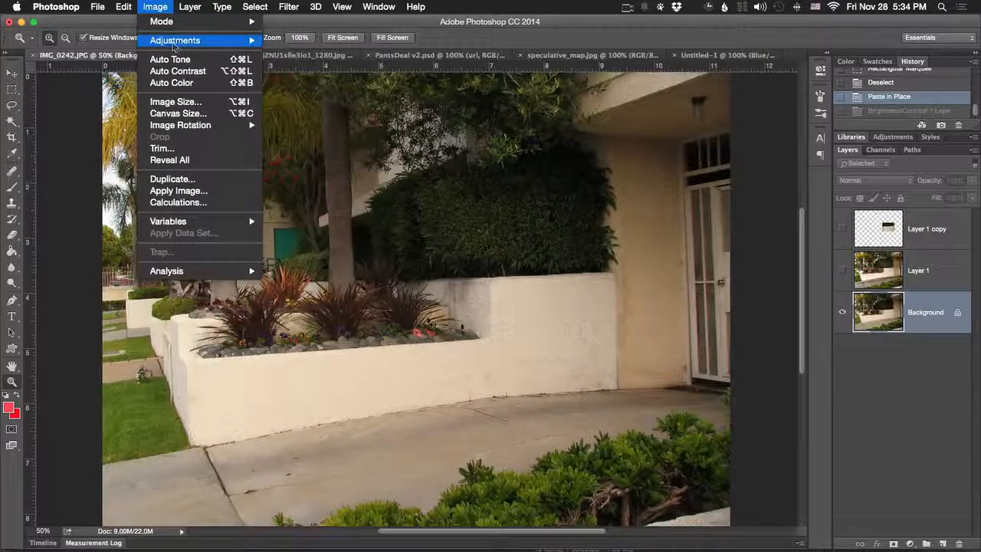
pyautogui.moveTo(201, 39)
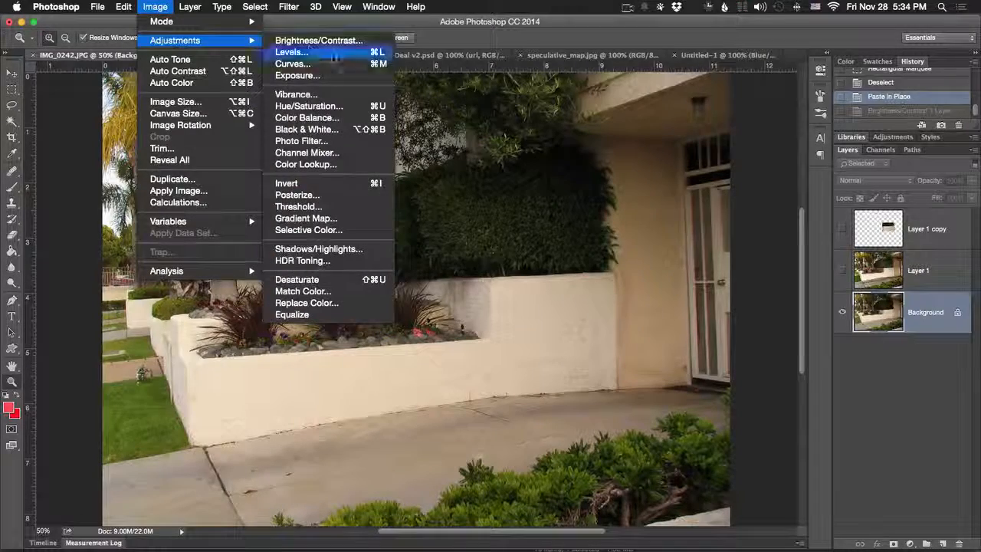
pyautogui.click(356, 262)
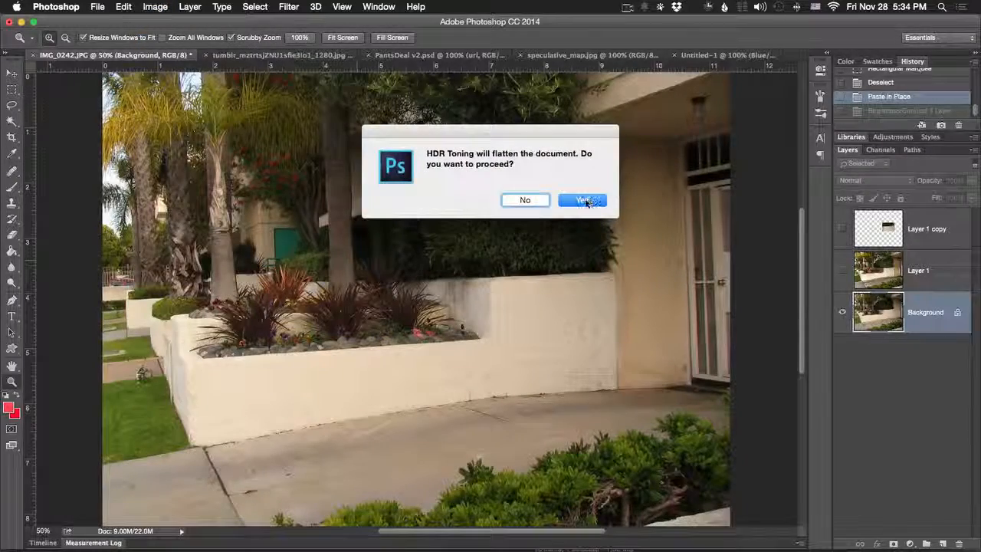
pyautogui.click(582, 201)
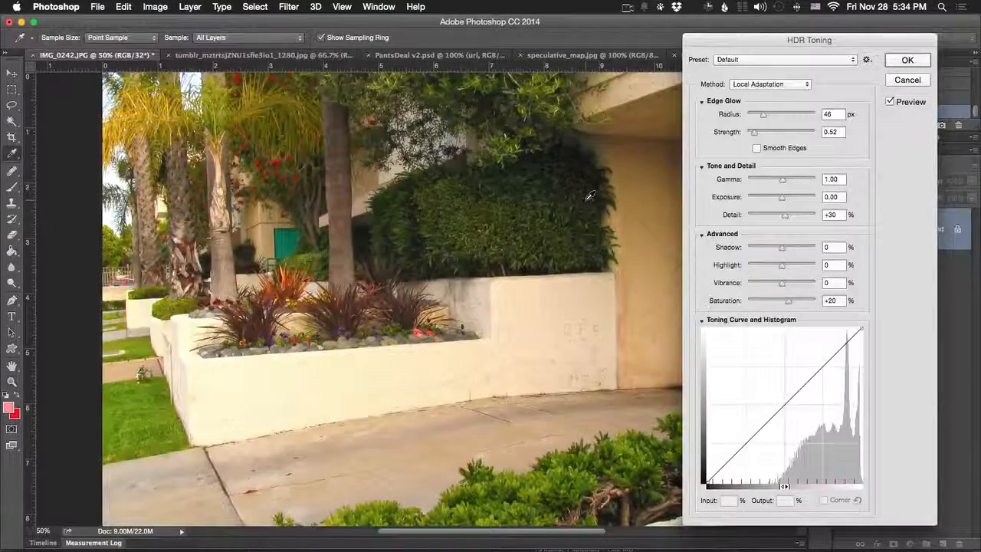
# - Try the HDR Toning presets Surrealistic, Monochromatic Low Contrast and Flat on the garden photo, then cancel the adjustment
pyautogui.click(762, 61)
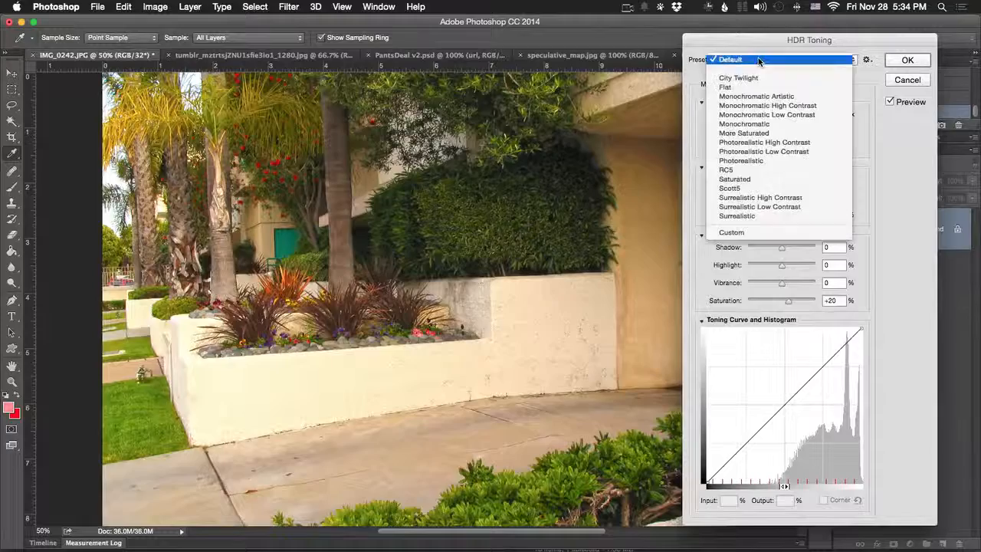
pyautogui.click(762, 215)
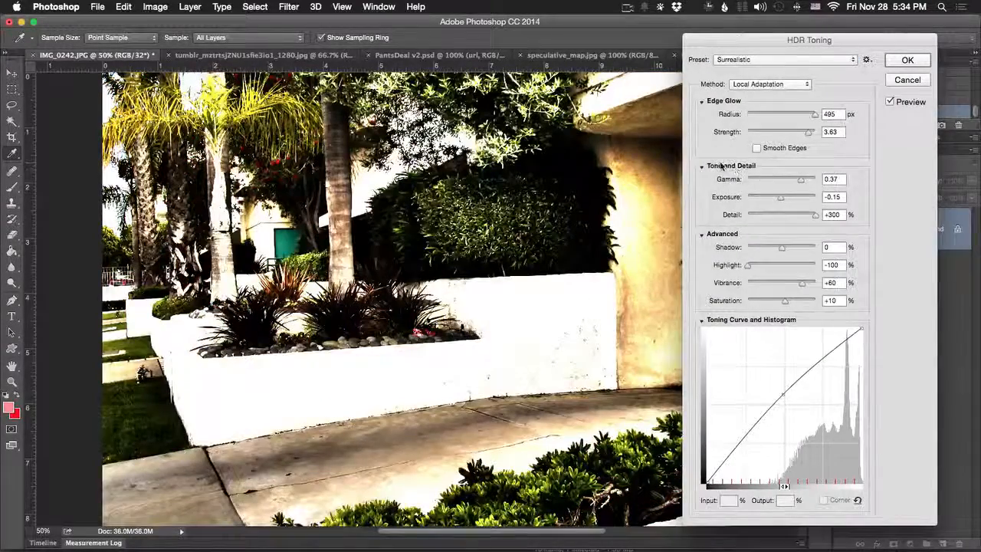
pyautogui.click(757, 61)
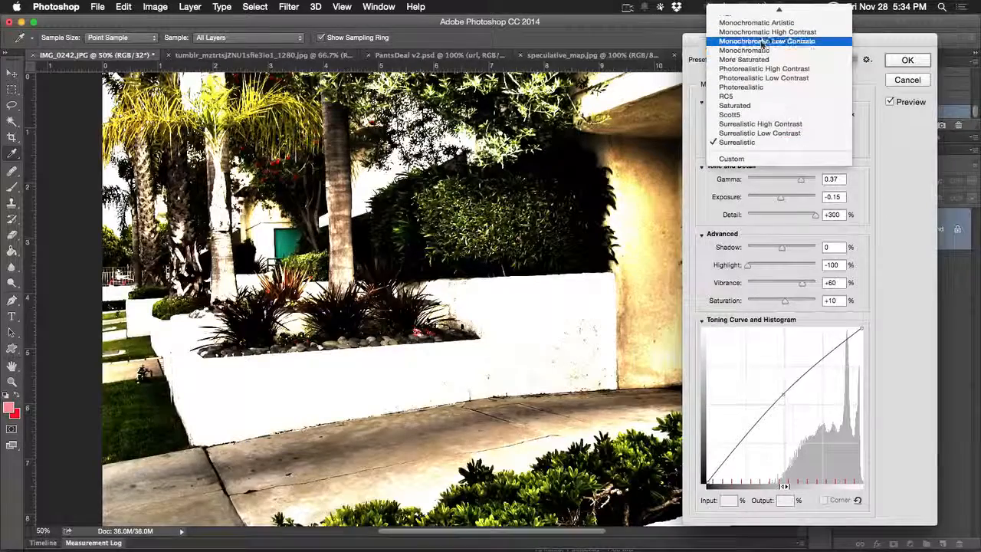
pyautogui.click(762, 43)
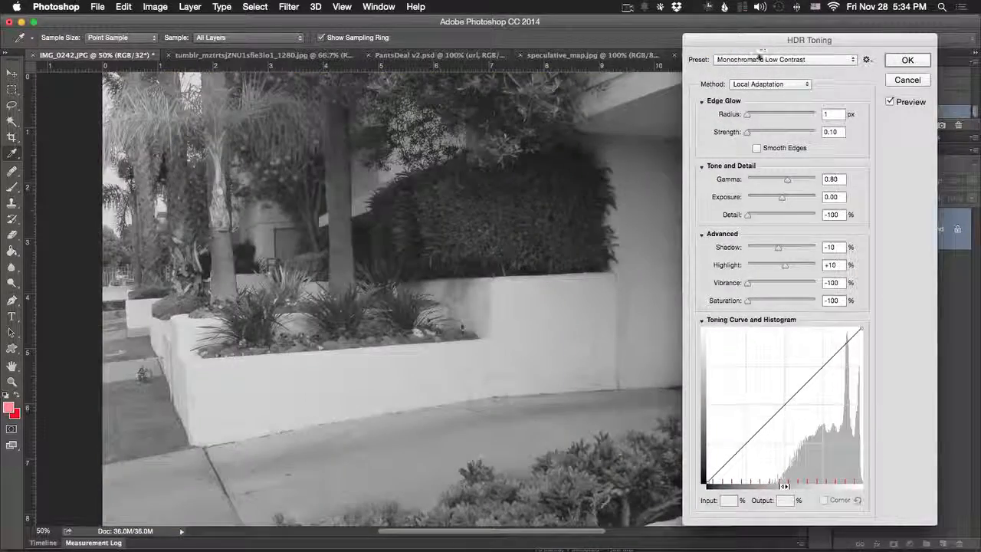
pyautogui.click(758, 59)
pyautogui.click(754, 36)
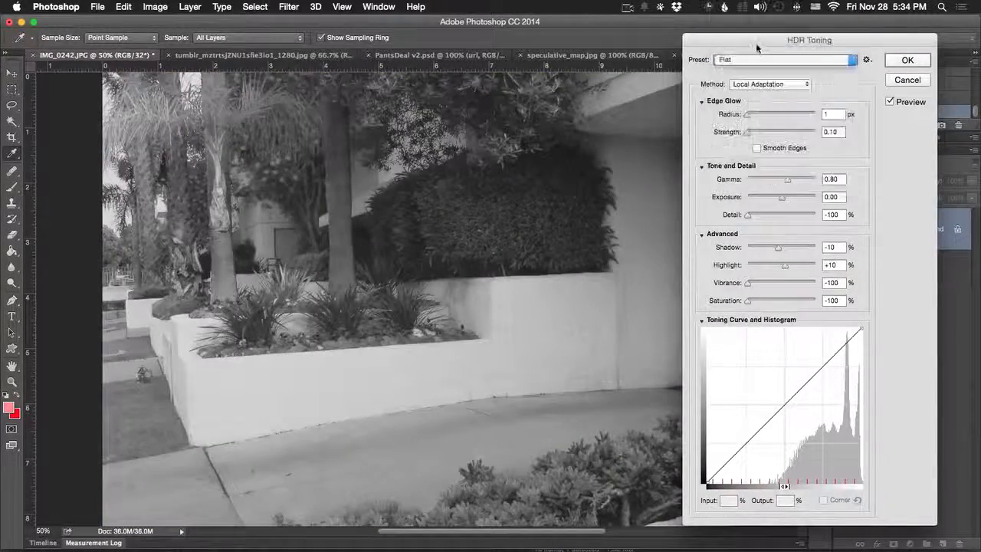
pyautogui.click(757, 60)
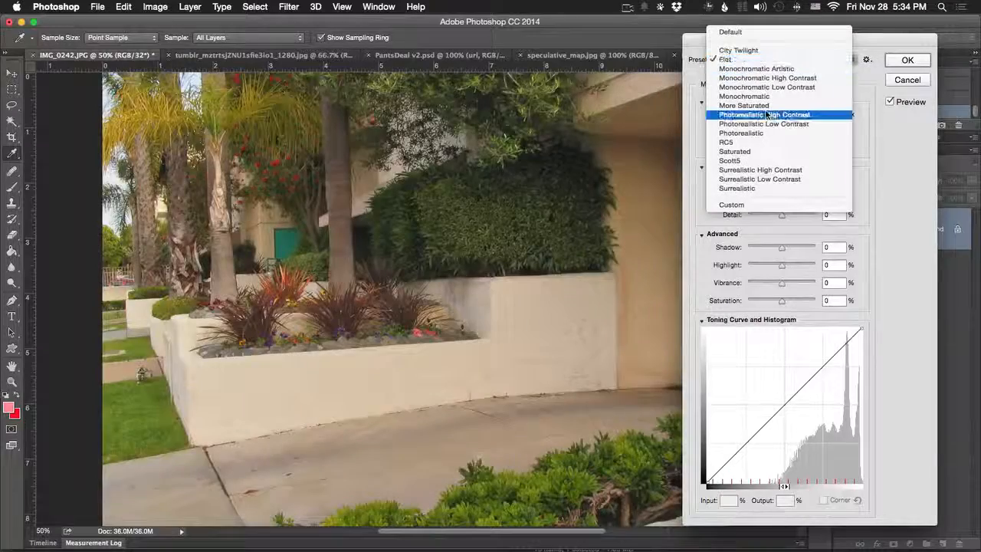
pyautogui.click(616, 153)
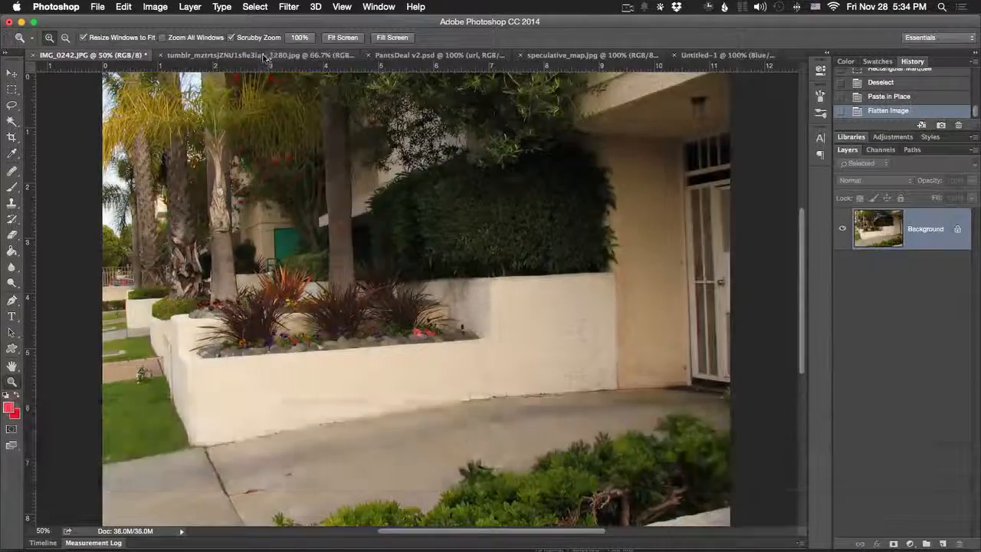
# - Switch to the family bicycle photo and apply Auto Color, Auto Contrast and Auto Tone to it
pyautogui.click(262, 55)
pyautogui.click(153, 8)
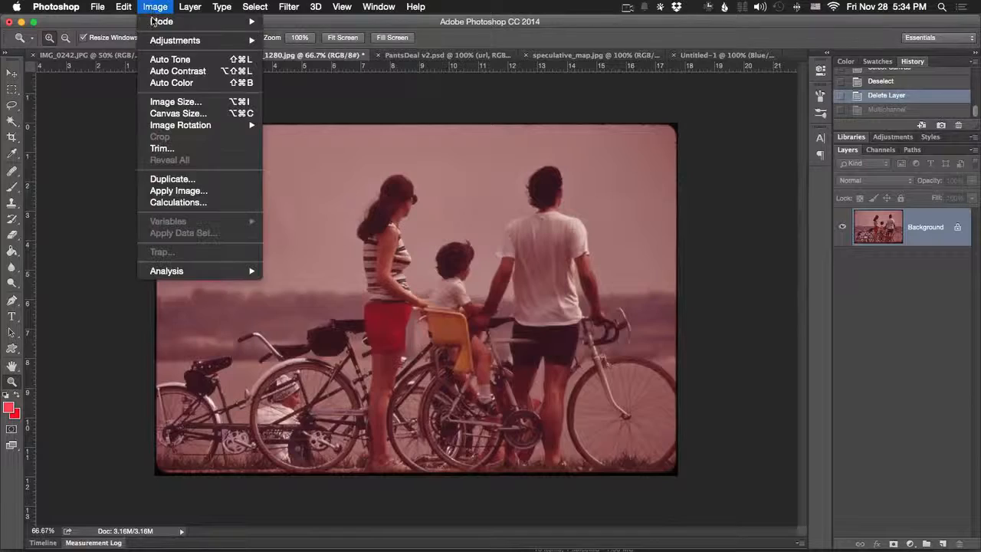
pyautogui.moveTo(180, 40)
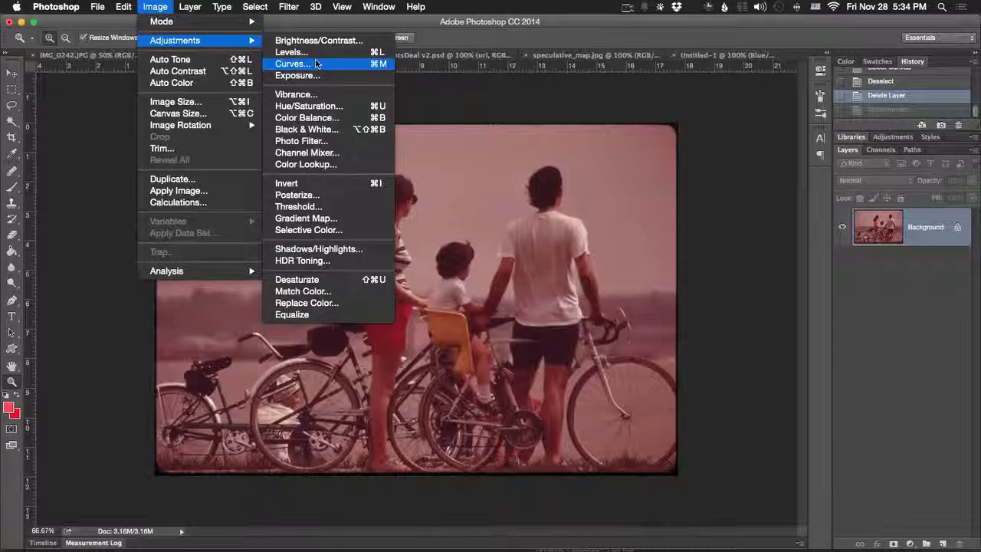
pyautogui.click(157, 9)
pyautogui.click(153, 7)
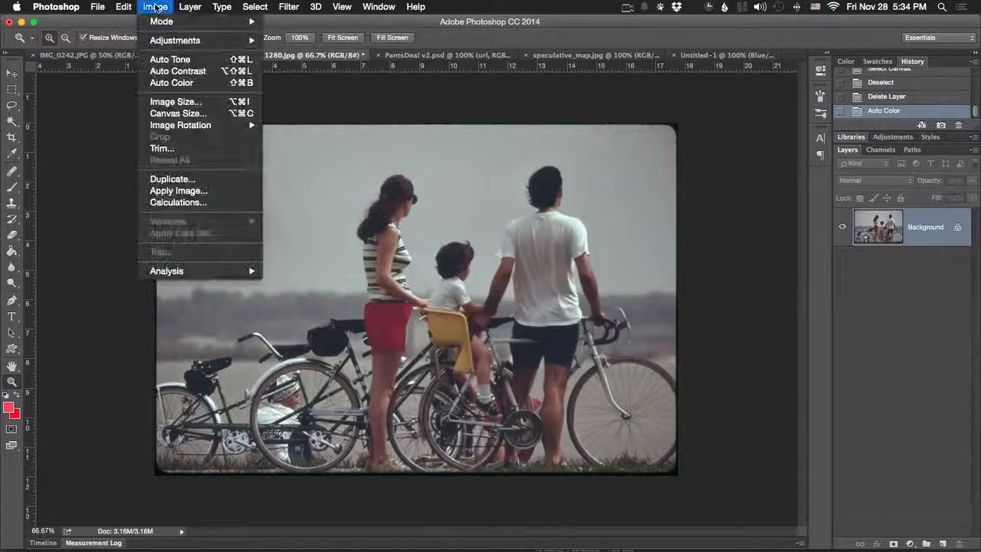
pyautogui.click(178, 70)
pyautogui.click(157, 6)
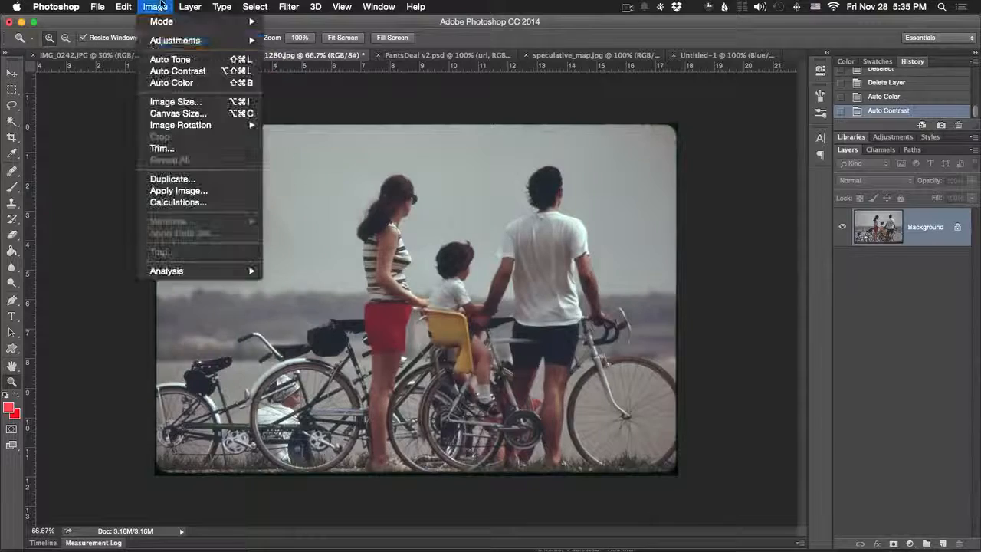
pyautogui.click(170, 59)
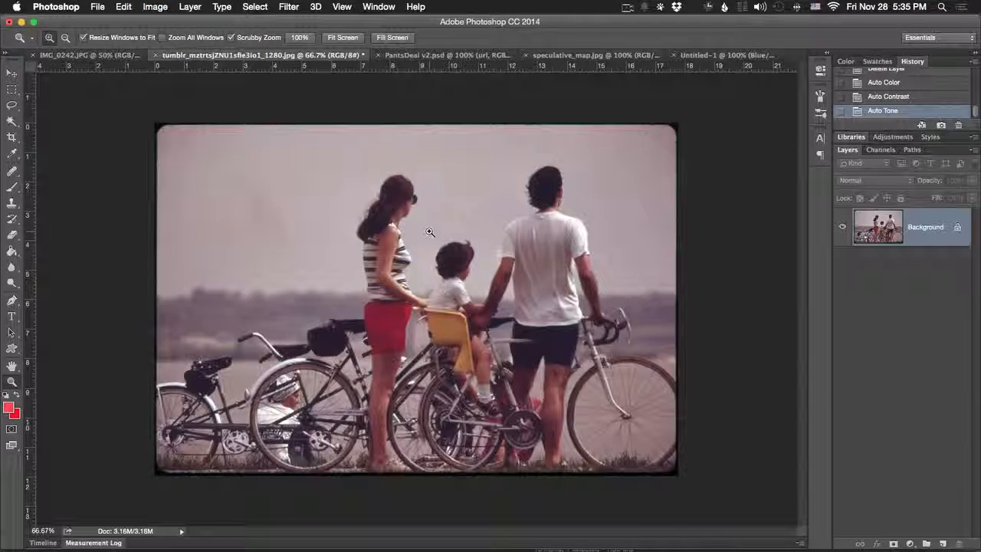
# - Try HDR Toning on the bicycle photo with the Surrealistic preset, compare it using the preview, try Surrealistic High Contrast, then cancel
pyautogui.click(155, 7)
pyautogui.moveTo(194, 44)
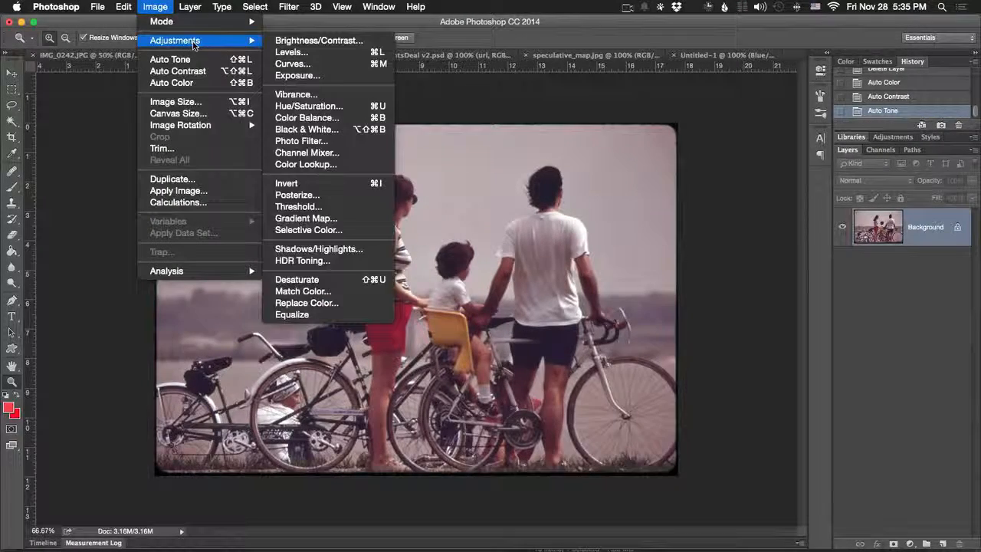
pyautogui.click(302, 260)
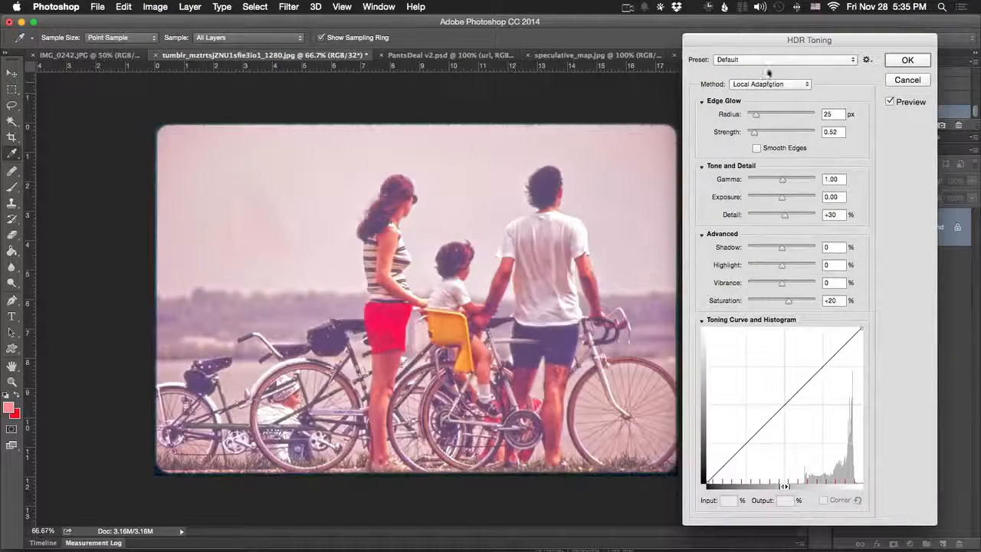
pyautogui.click(773, 60)
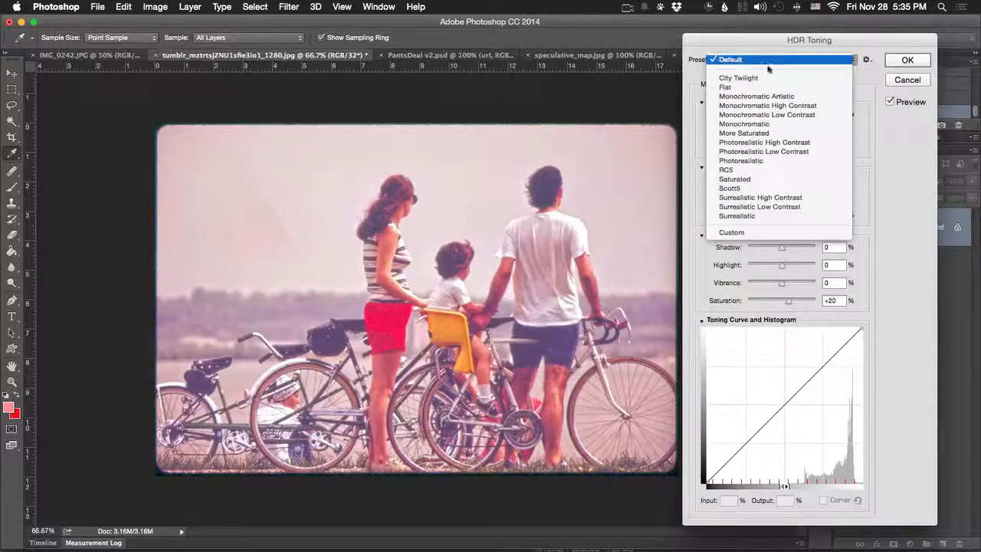
pyautogui.click(762, 217)
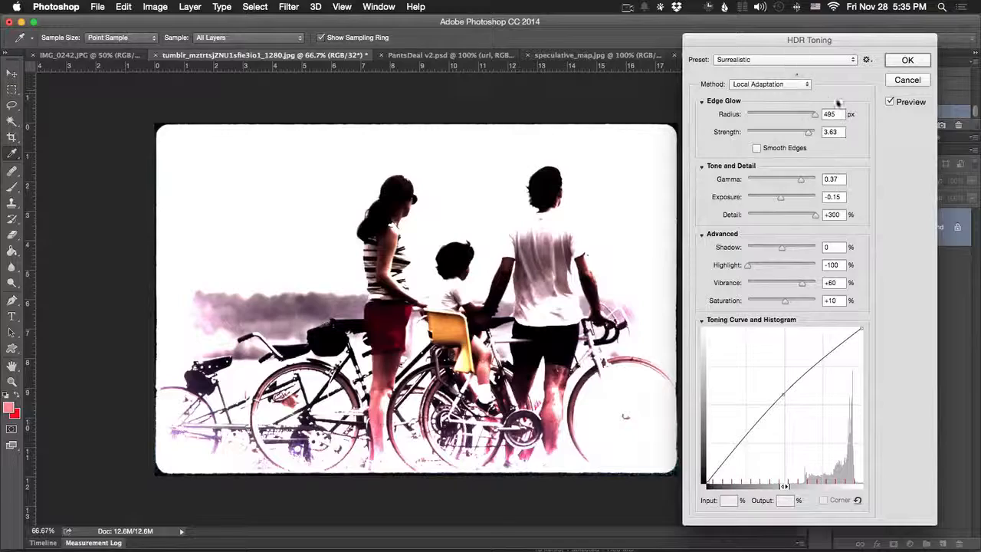
pyautogui.click(889, 102)
pyautogui.click(888, 102)
pyautogui.click(789, 59)
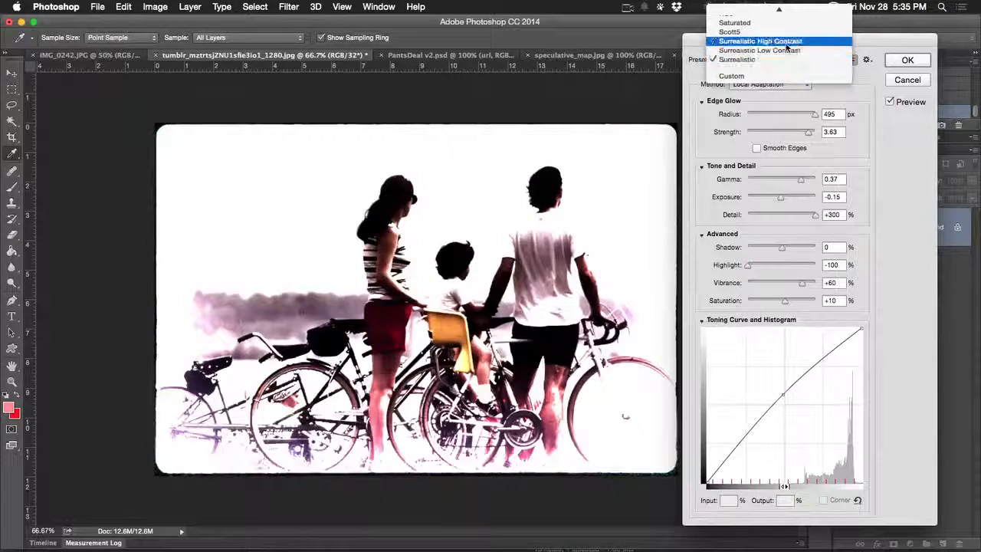
pyautogui.click(786, 43)
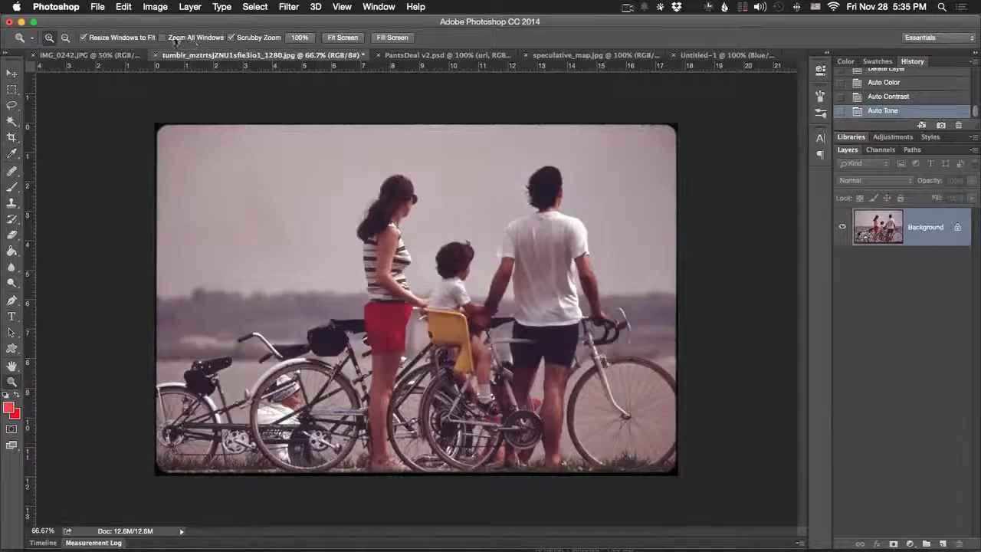
# - Return to the garden photo, try a Hue/Saturation adjustment with Saturation at -100, then cancel it
pyautogui.click(92, 55)
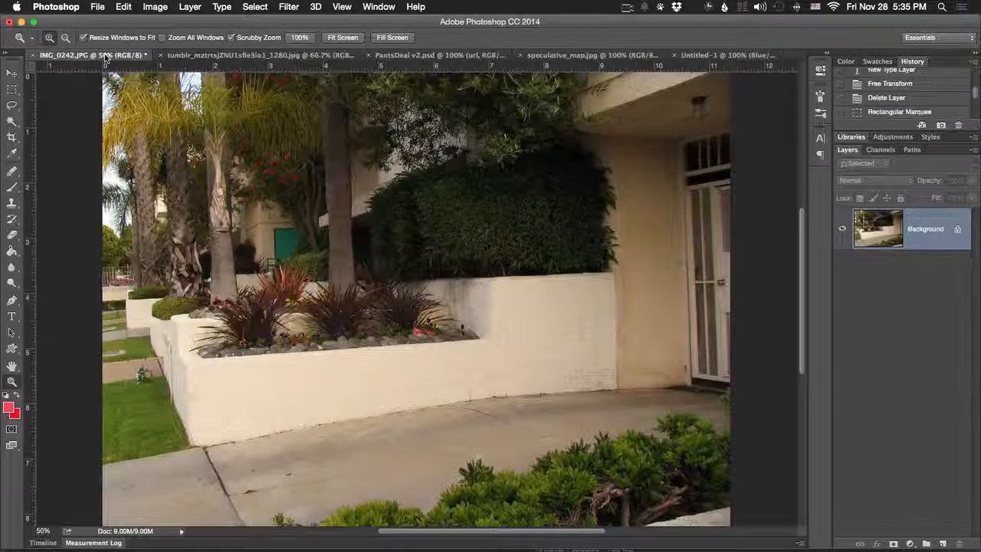
pyautogui.click(123, 7)
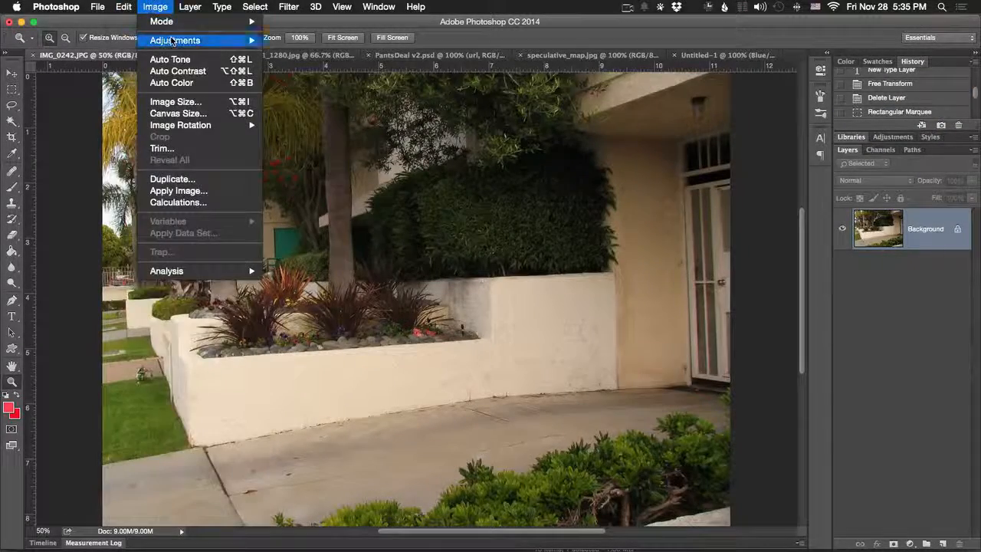
pyautogui.moveTo(173, 41)
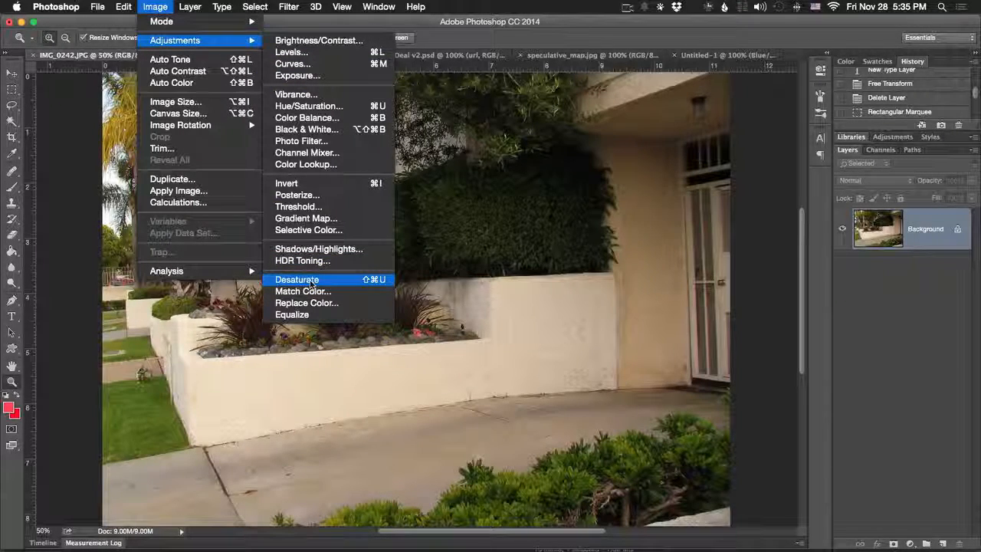
pyautogui.click(307, 106)
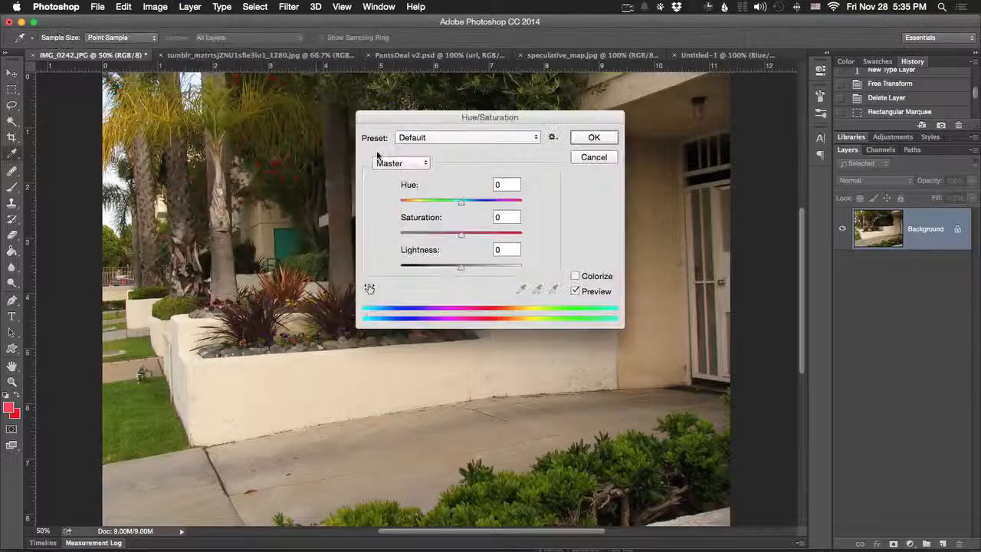
pyautogui.moveTo(456, 236); pyautogui.dragTo(398, 235)
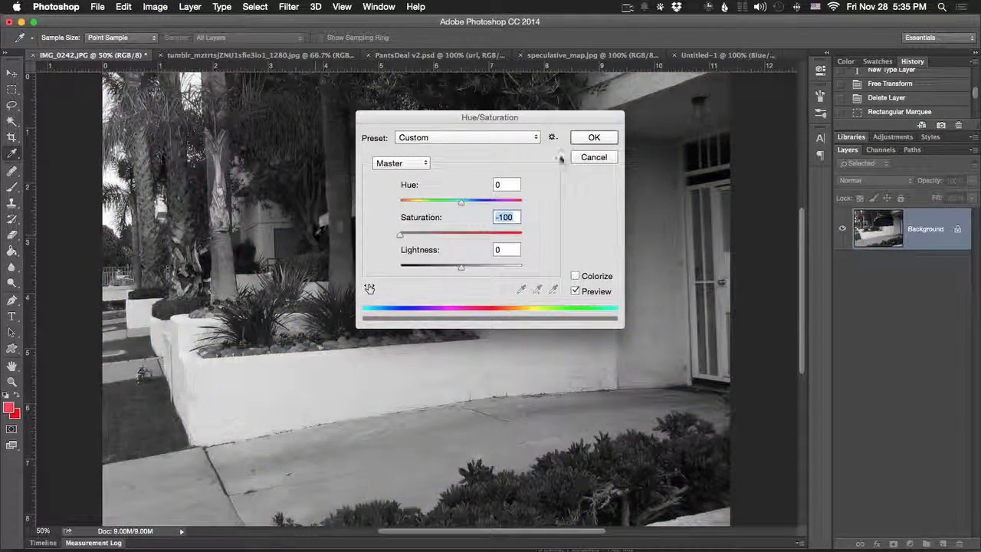
pyautogui.click(590, 157)
pyautogui.press('z')
# - Desaturate the garden photo, then undo the desaturation
pyautogui.click(158, 7)
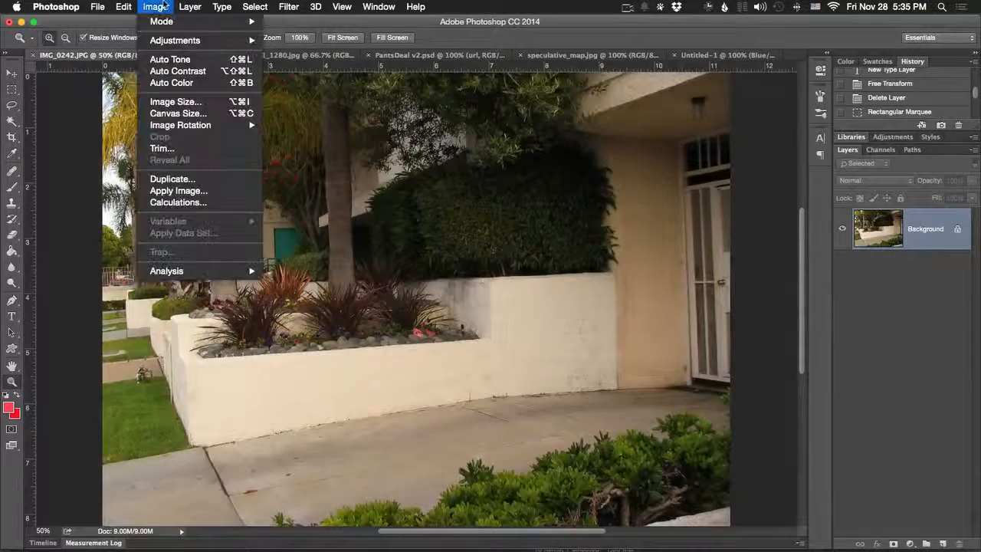
pyautogui.moveTo(176, 40)
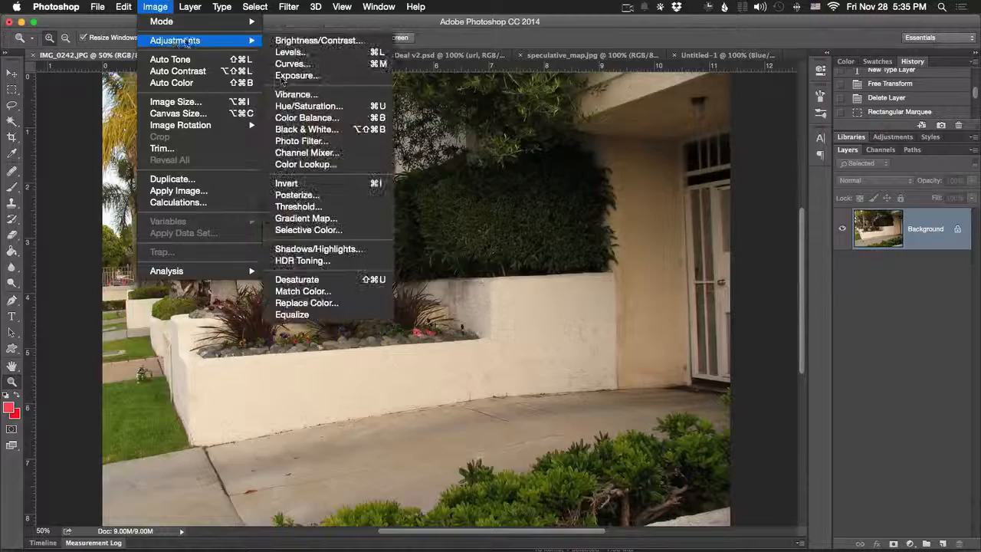
pyautogui.click(336, 282)
pyautogui.press('super+z')
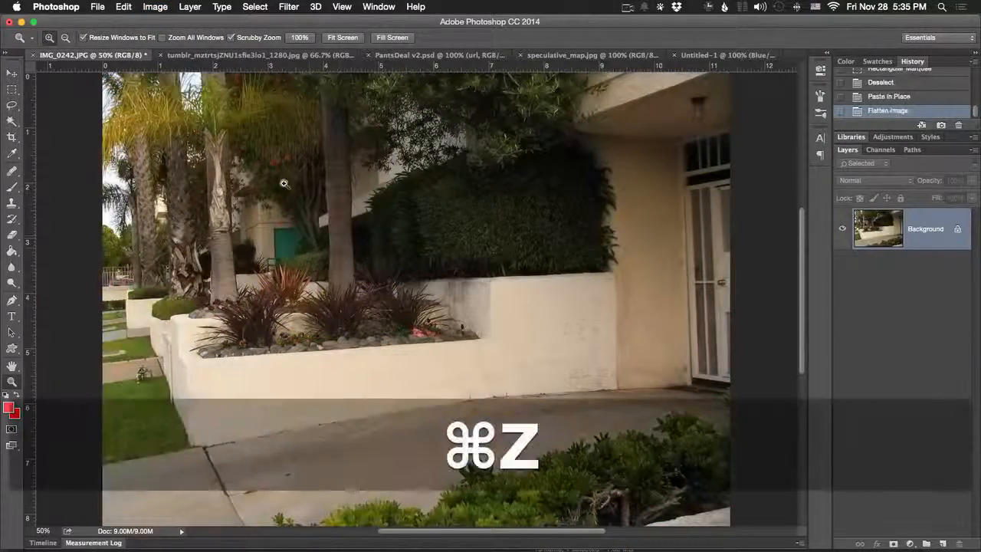
# - Try a Black & White adjustment on the garden photo with the High Contrast Blue Filter preset, then cancel it
pyautogui.click(155, 7)
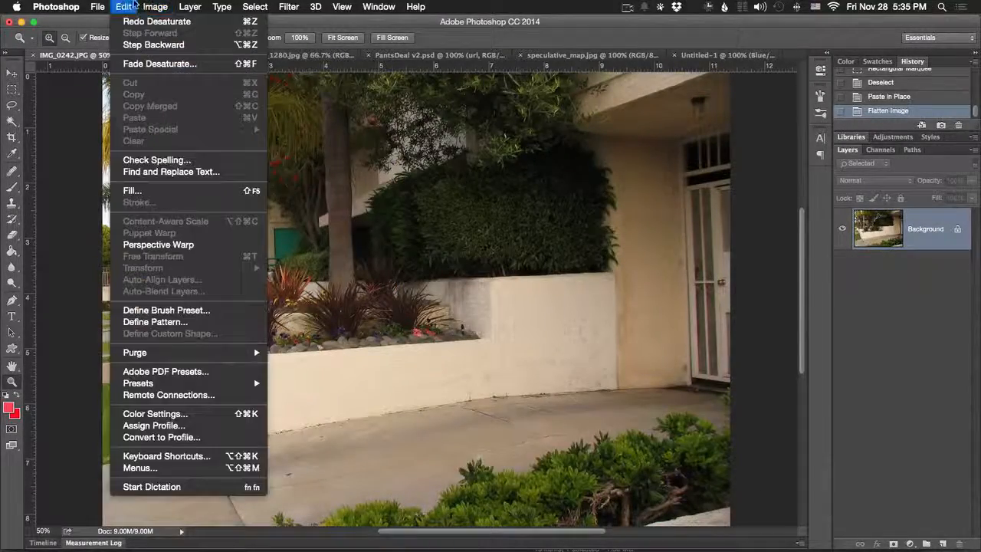
pyautogui.moveTo(222, 40)
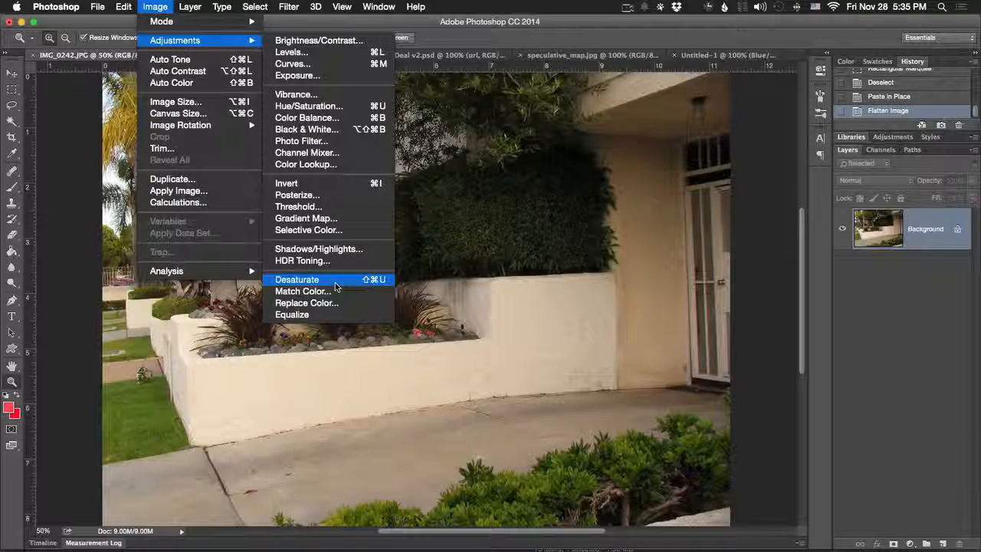
pyautogui.click(327, 134)
pyautogui.click(462, 127)
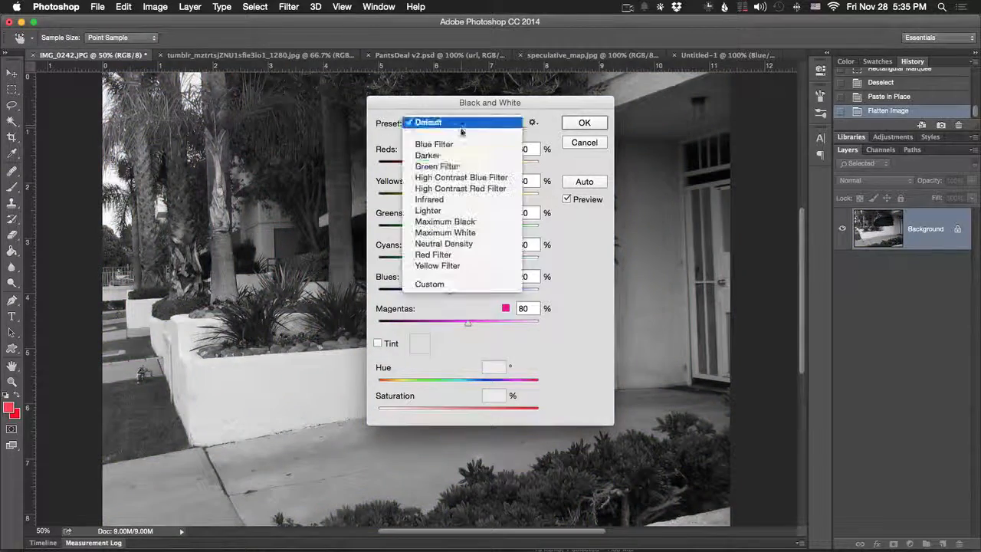
pyautogui.click(460, 177)
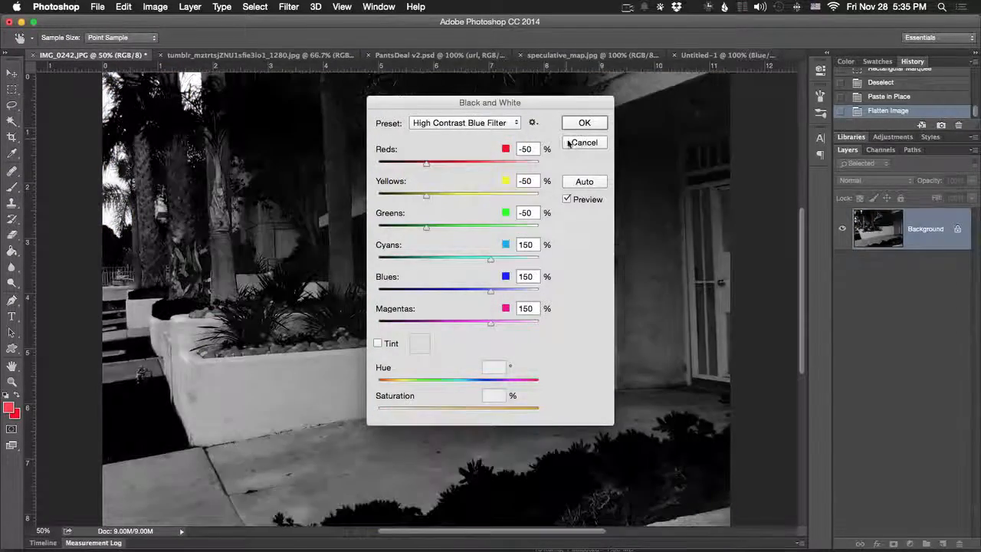
pyautogui.click(582, 143)
# - Review the Match Color options for the garden photo, then cancel the adjustment
pyautogui.click(155, 6)
pyautogui.moveTo(183, 40)
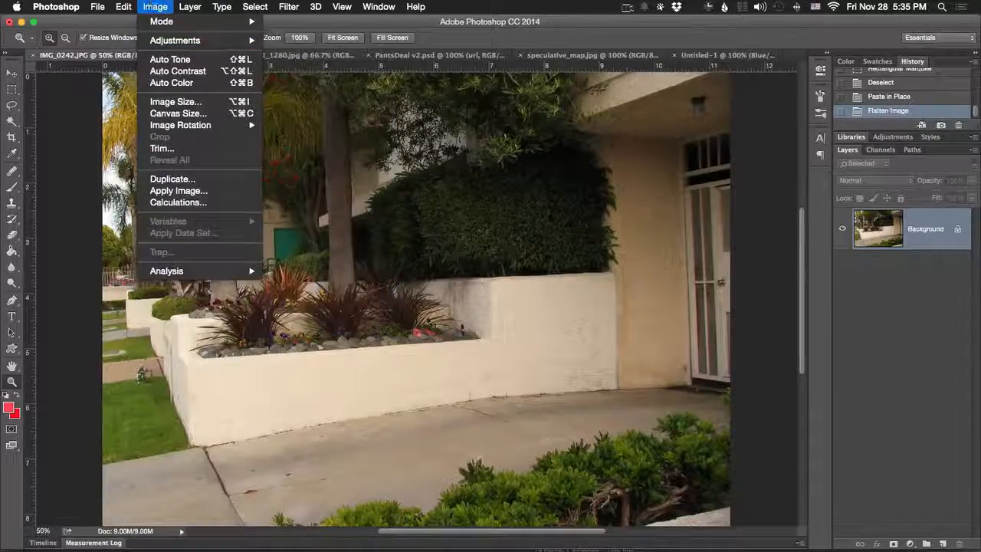
pyautogui.click(307, 317)
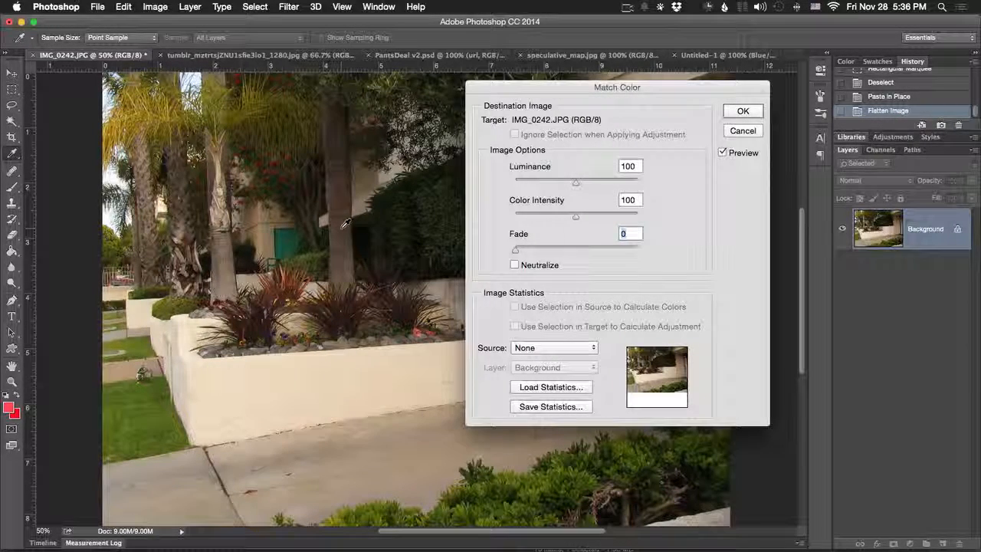
pyautogui.click(743, 131)
# - Start a Replace Color adjustment, sample the green door in the background and reduce Fuzziness to about 51
pyautogui.click(167, 7)
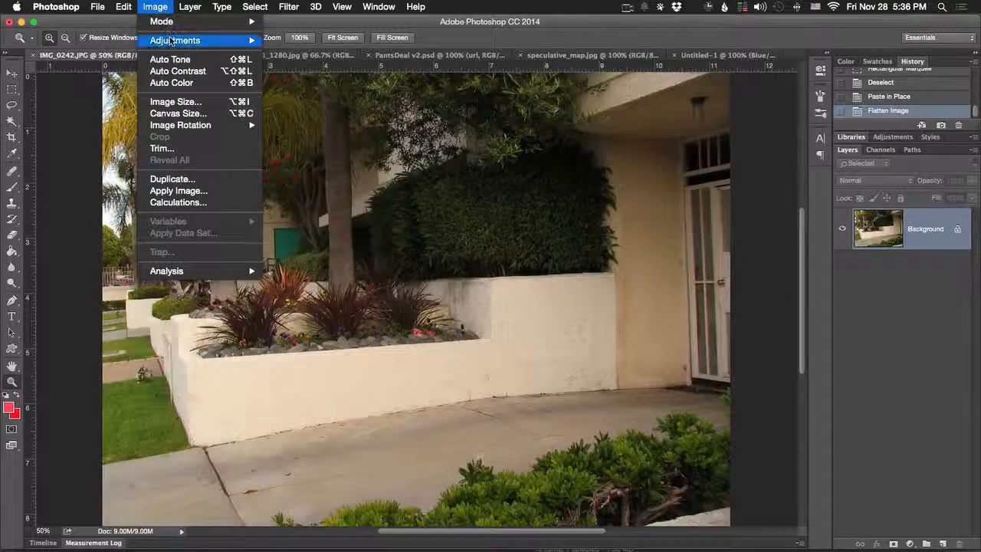
pyautogui.moveTo(175, 40)
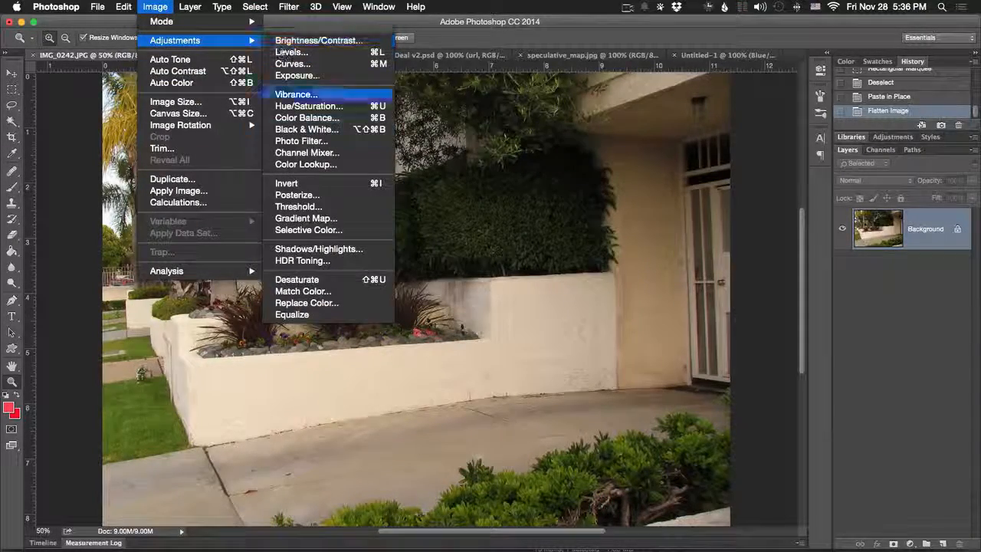
pyautogui.click(344, 311)
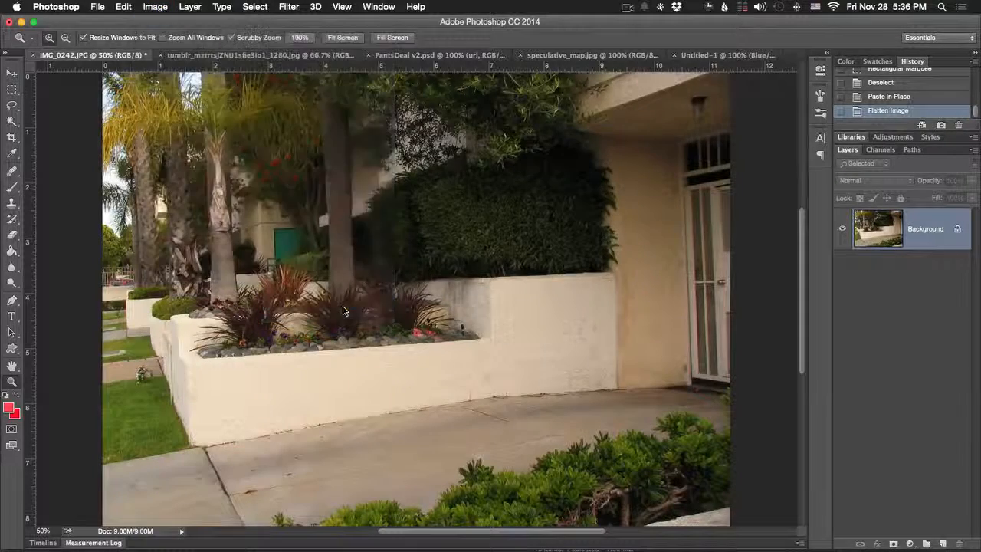
pyautogui.click(285, 243)
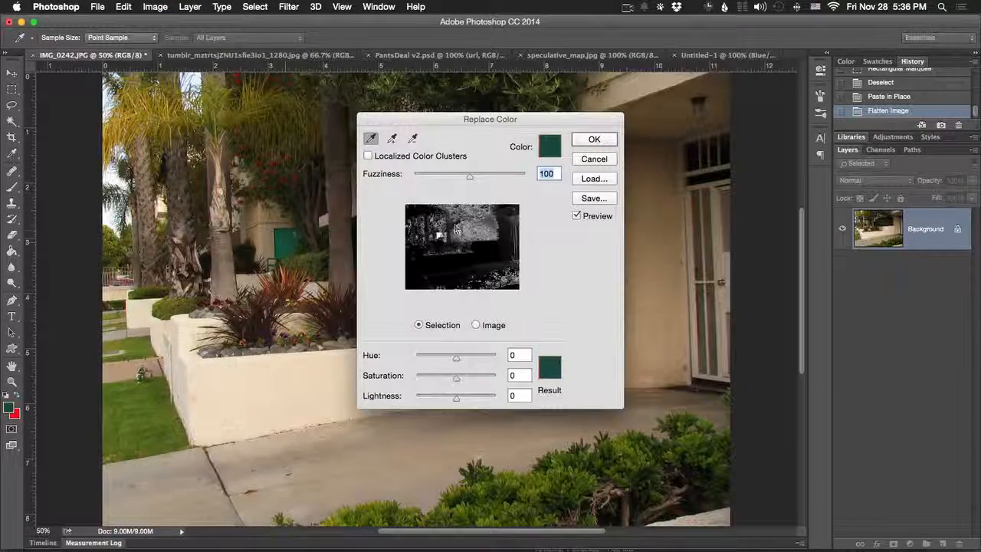
pyautogui.moveTo(470, 176); pyautogui.dragTo(443, 173)
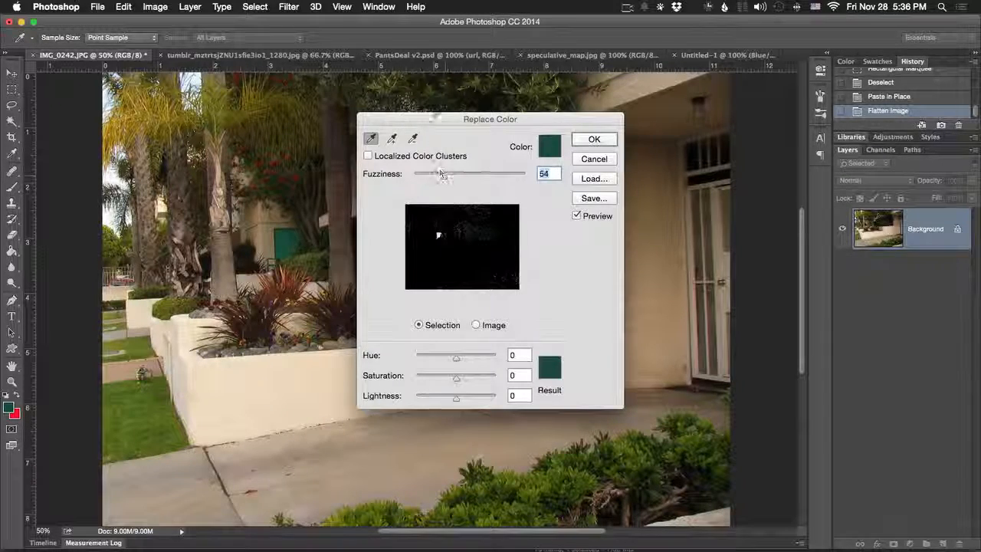
pyautogui.moveTo(437, 116); pyautogui.dragTo(558, 102)
pyautogui.moveTo(566, 161); pyautogui.dragTo(562, 161)
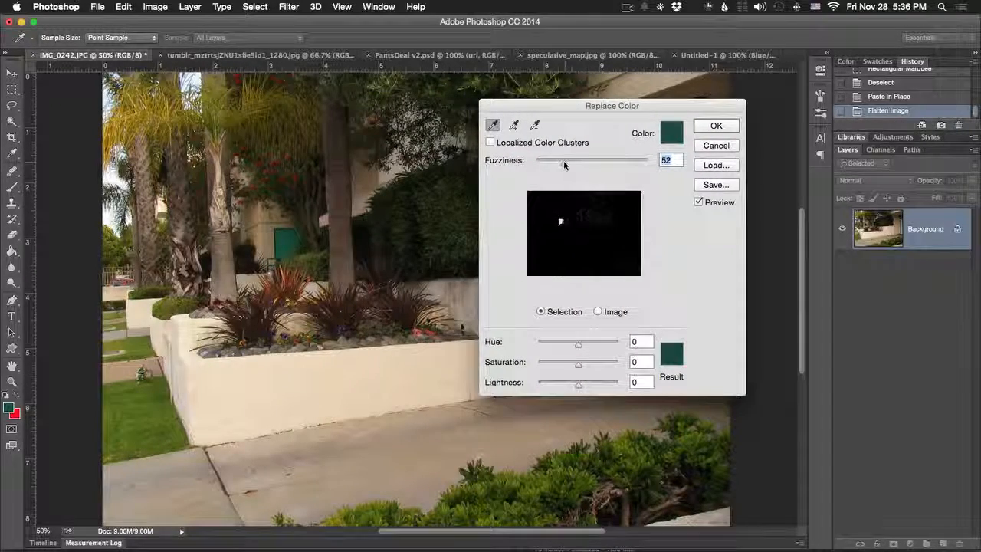
# - Recolor the sampled door with Hue -153, Saturation +71, Lightness +10 and Fuzziness 68, and enable Localized Color Clusters
pyautogui.moveTo(595, 348); pyautogui.dragTo(543, 343)
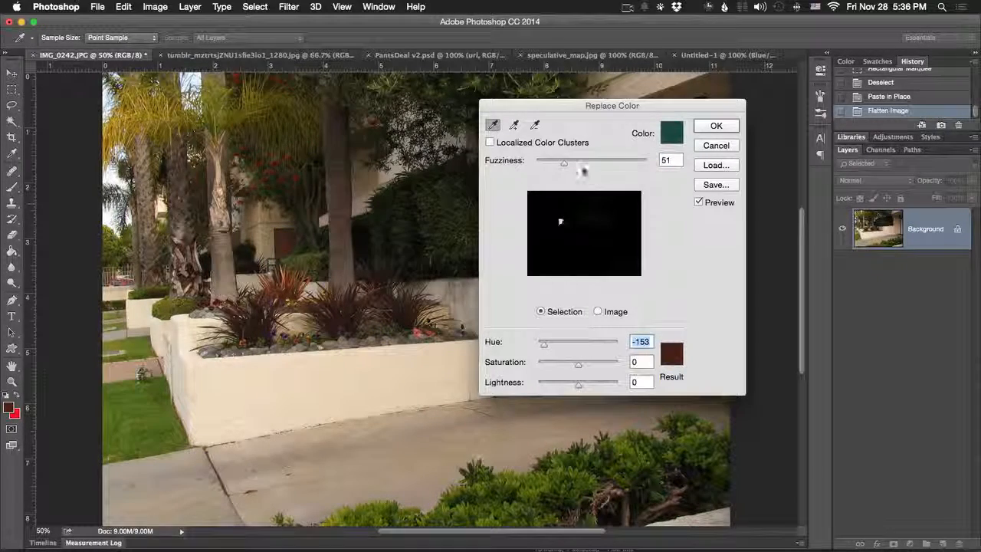
pyautogui.moveTo(563, 161); pyautogui.dragTo(573, 162)
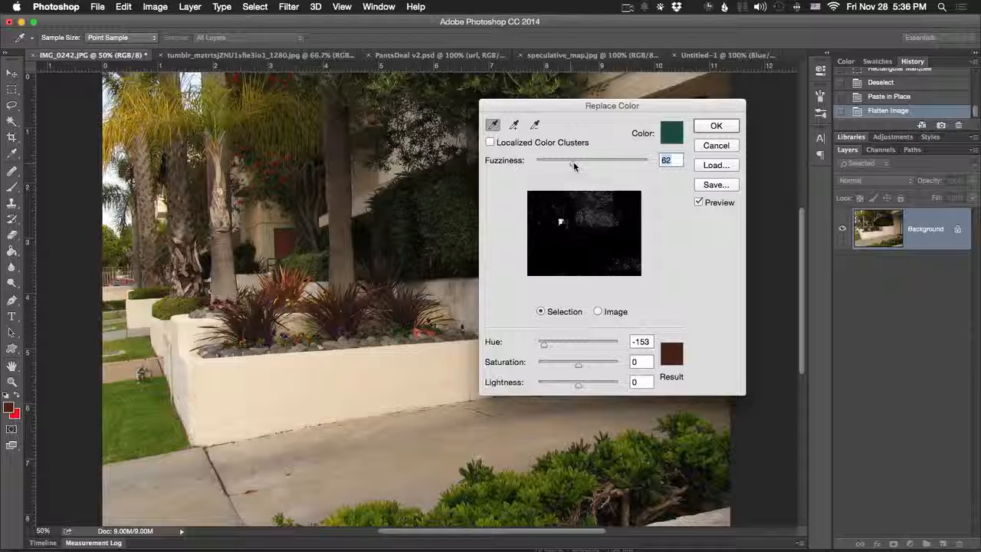
pyautogui.moveTo(583, 361); pyautogui.dragTo(606, 368)
pyautogui.click(502, 145)
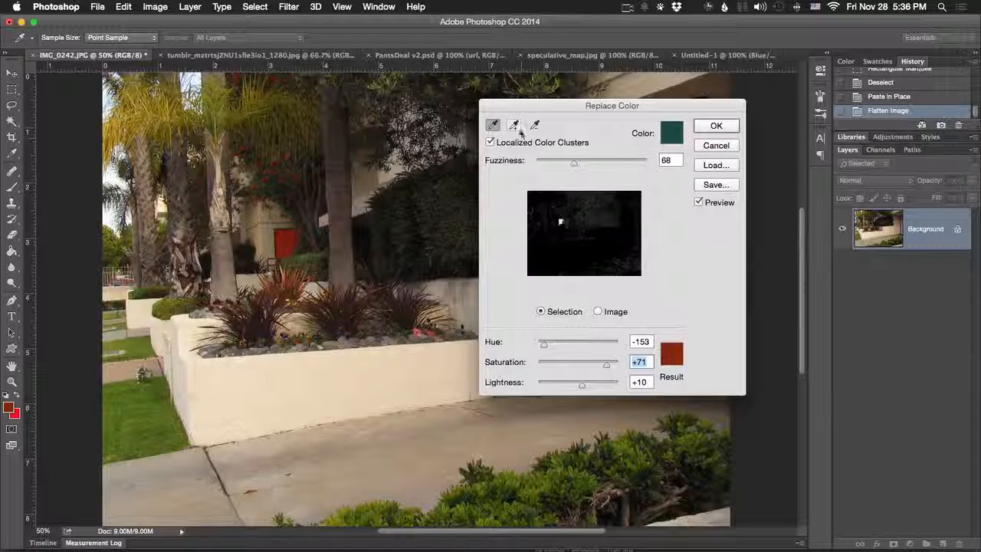
# - Sample the red flowers instead, try Hue -18 and Saturation +60, compare using the preview, then cancel Replace Color
pyautogui.click(278, 162)
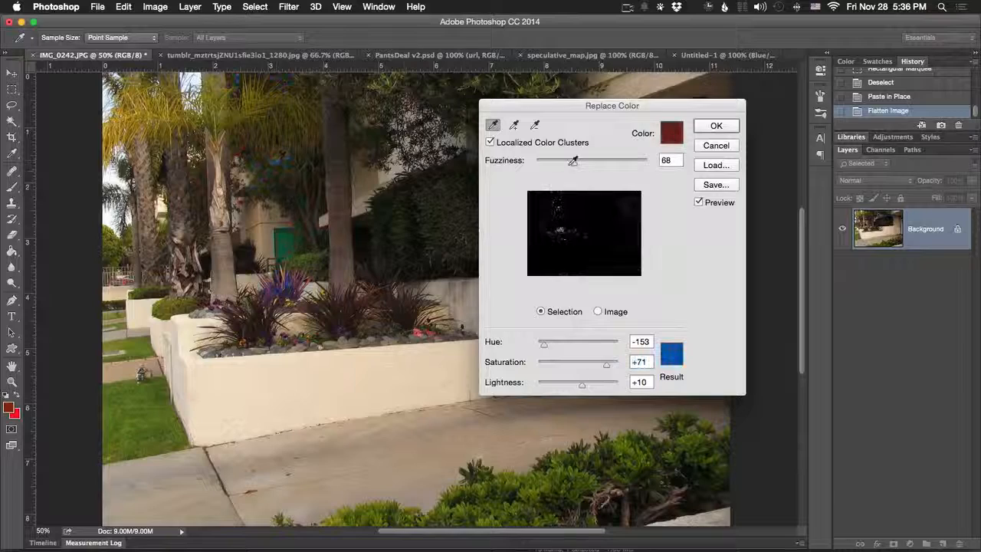
pyautogui.moveTo(586, 345); pyautogui.dragTo(589, 365)
pyautogui.click(602, 366)
pyautogui.click(698, 202)
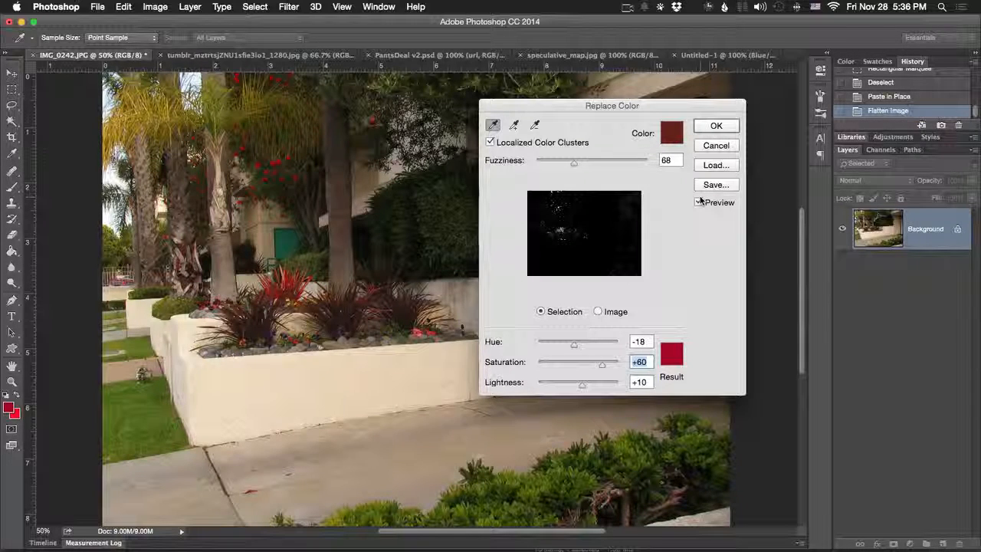
pyautogui.click(699, 202)
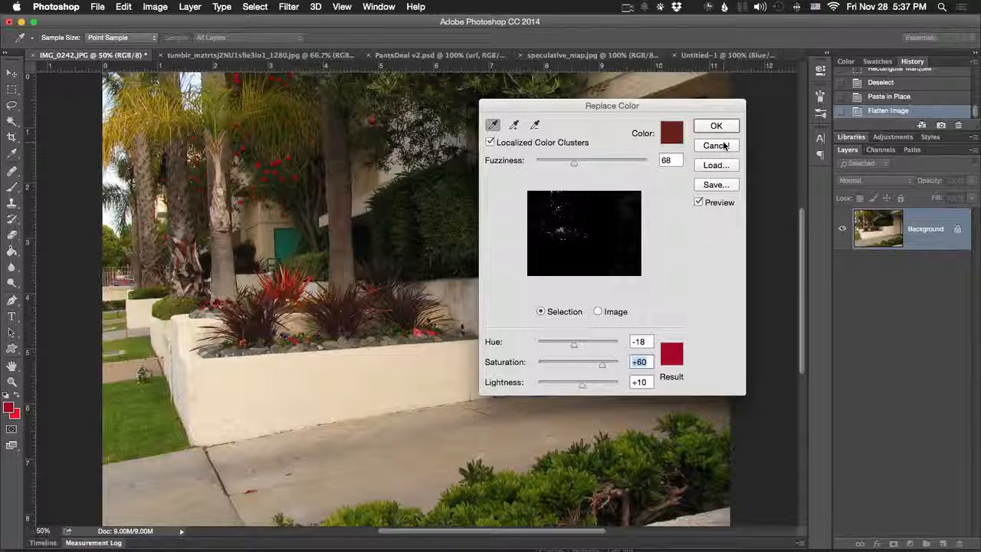
pyautogui.click(716, 145)
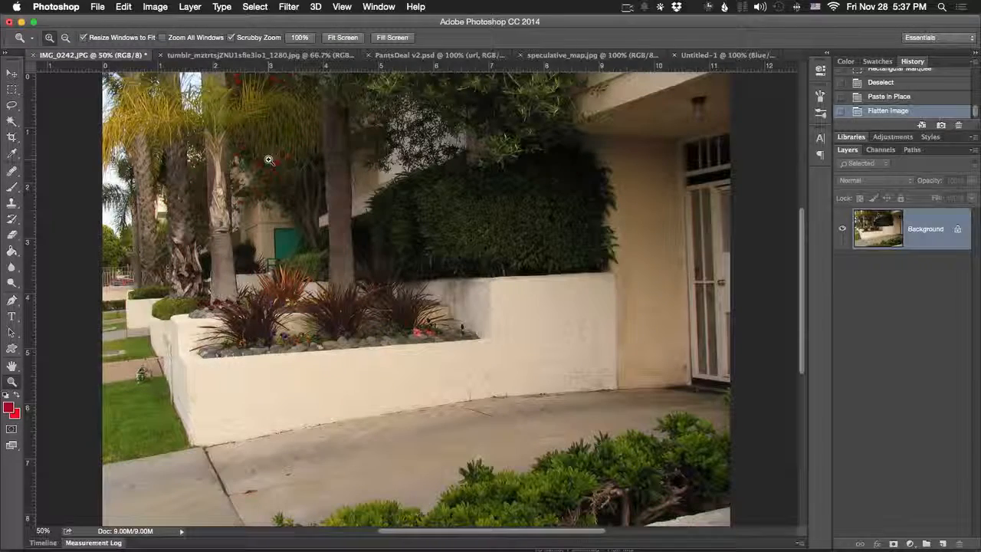
# - Apply Equalize to the garden photo, then undo it
pyautogui.click(154, 7)
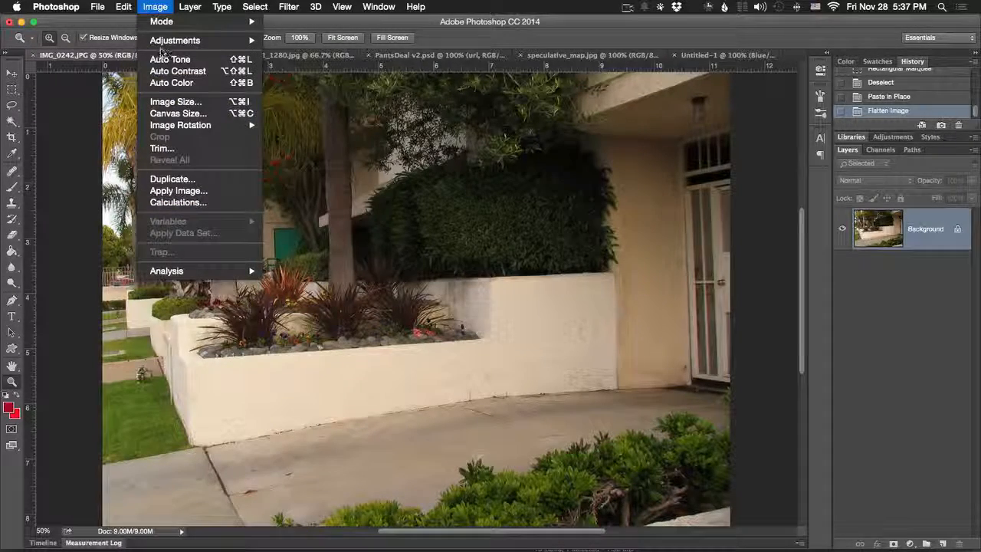
pyautogui.moveTo(160, 40)
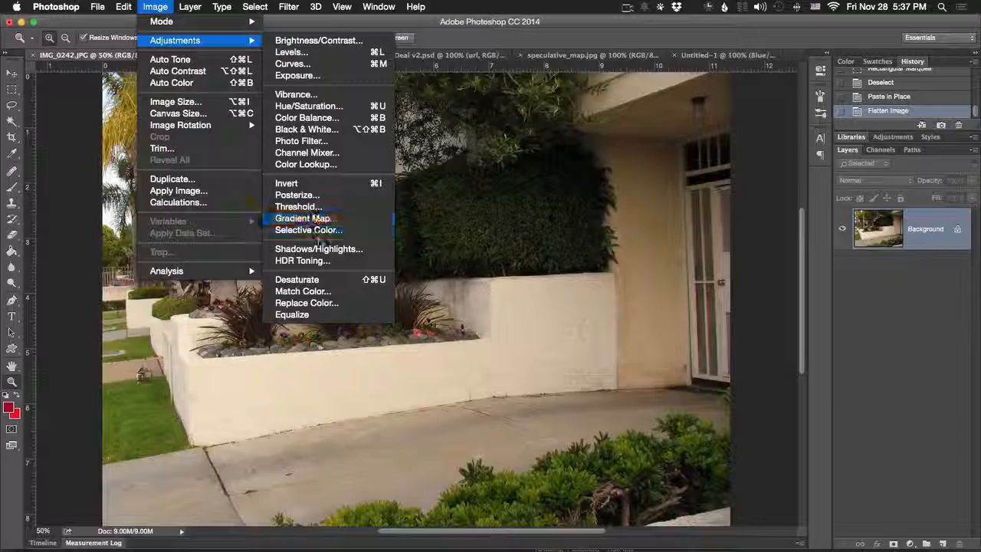
pyautogui.click(332, 314)
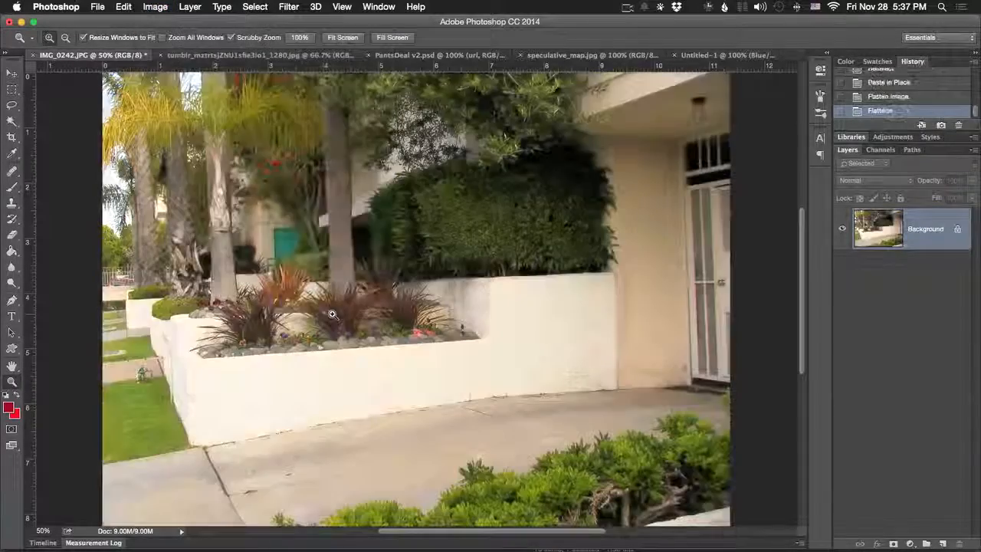
pyautogui.press('super+z')
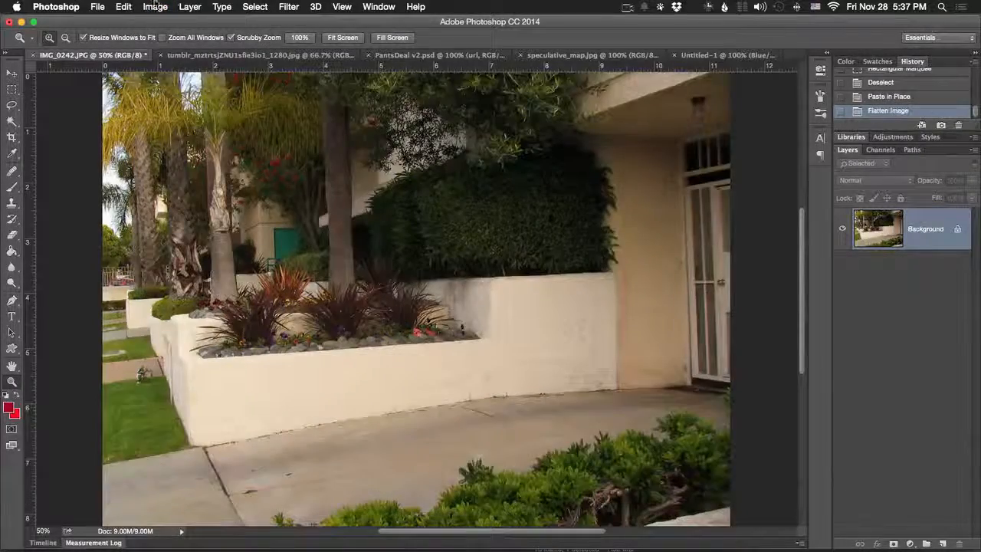
pyautogui.click(155, 6)
pyautogui.moveTo(175, 42)
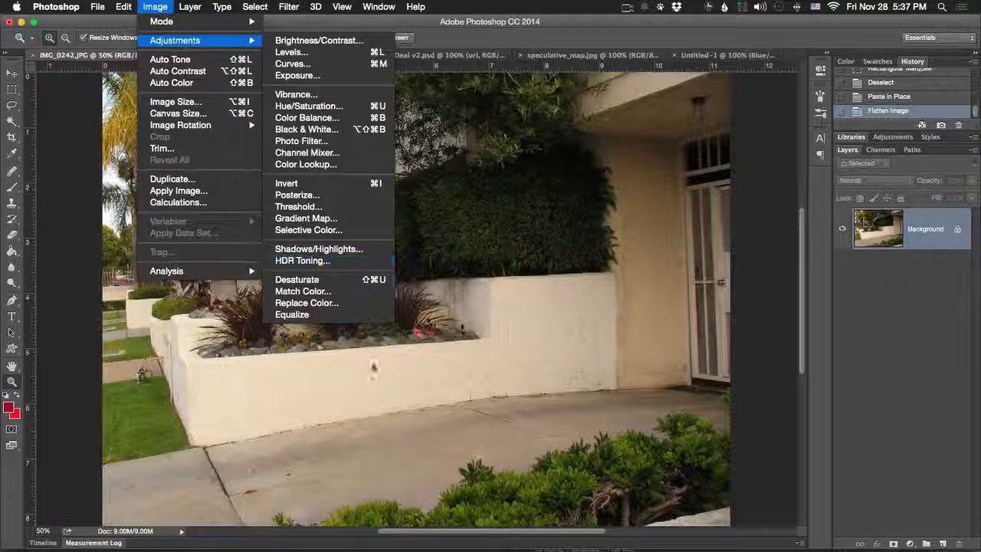